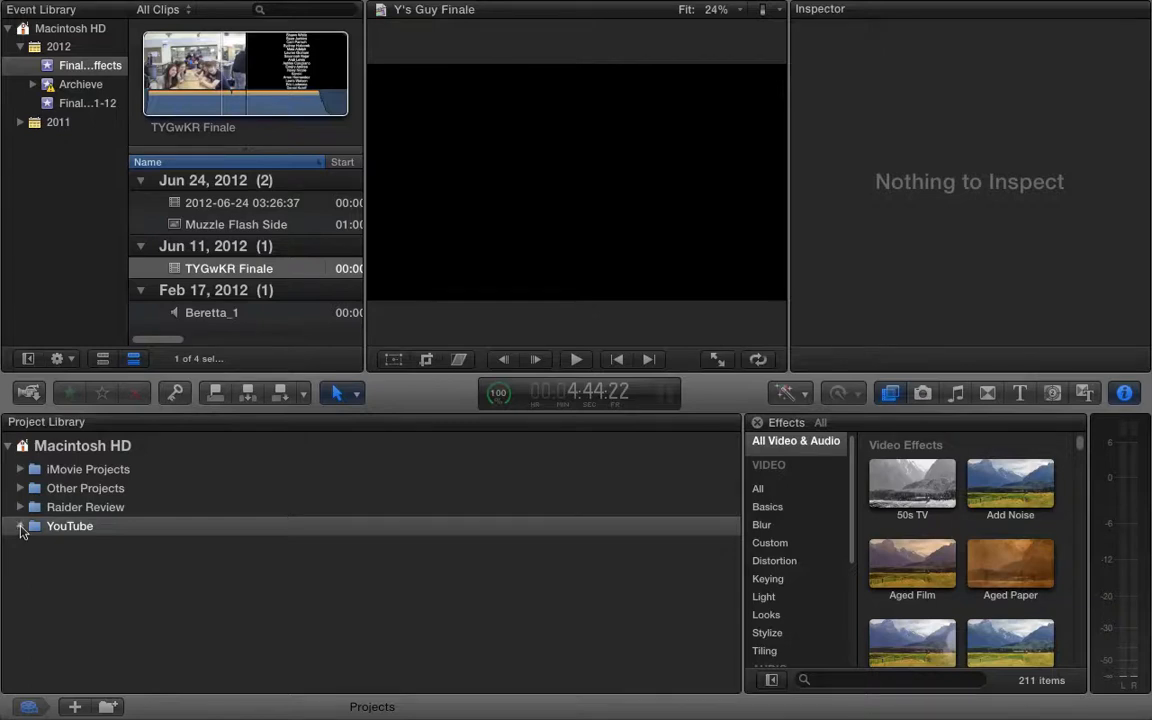
# Open the Final Cut Pro Effects project from the YouTube folder in the Project Library.
pyautogui.click(20, 526)
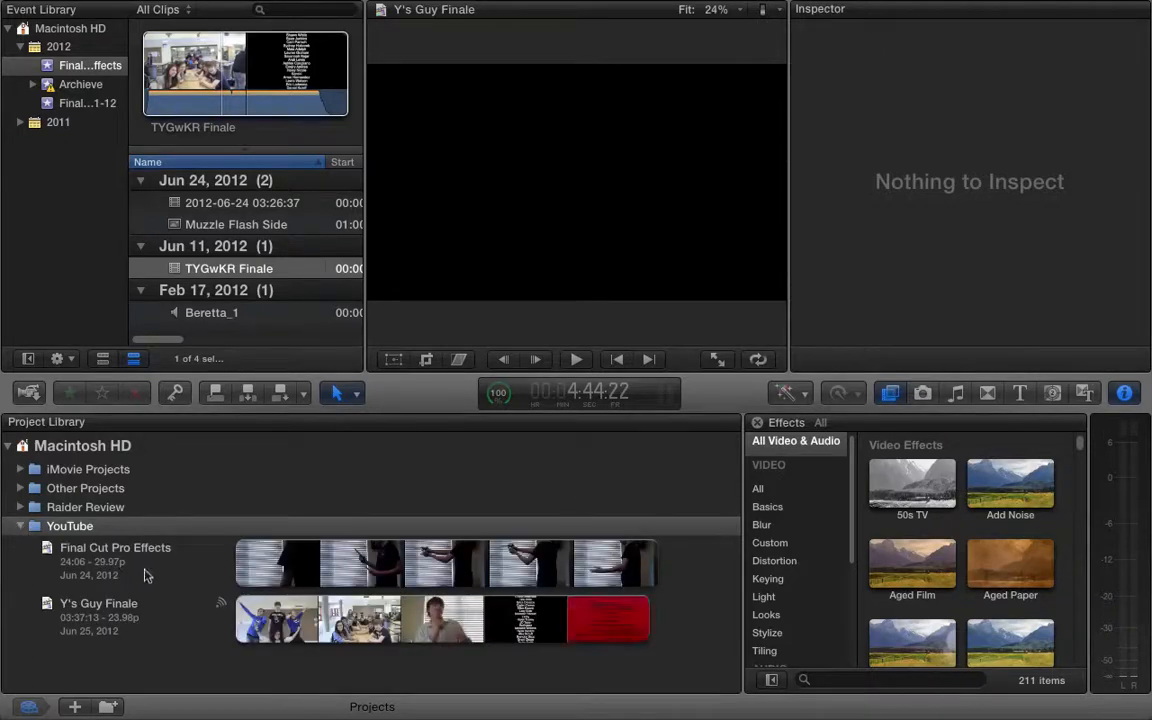
pyautogui.click(145, 575)
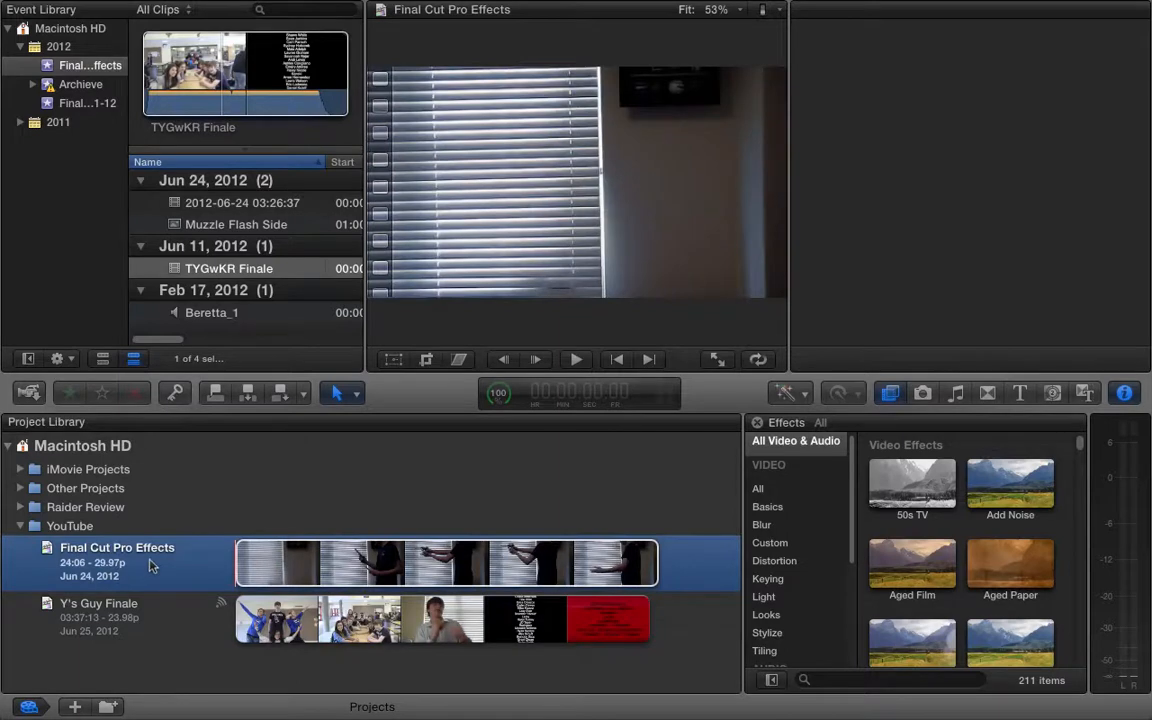
pyautogui.doubleClick(150, 566)
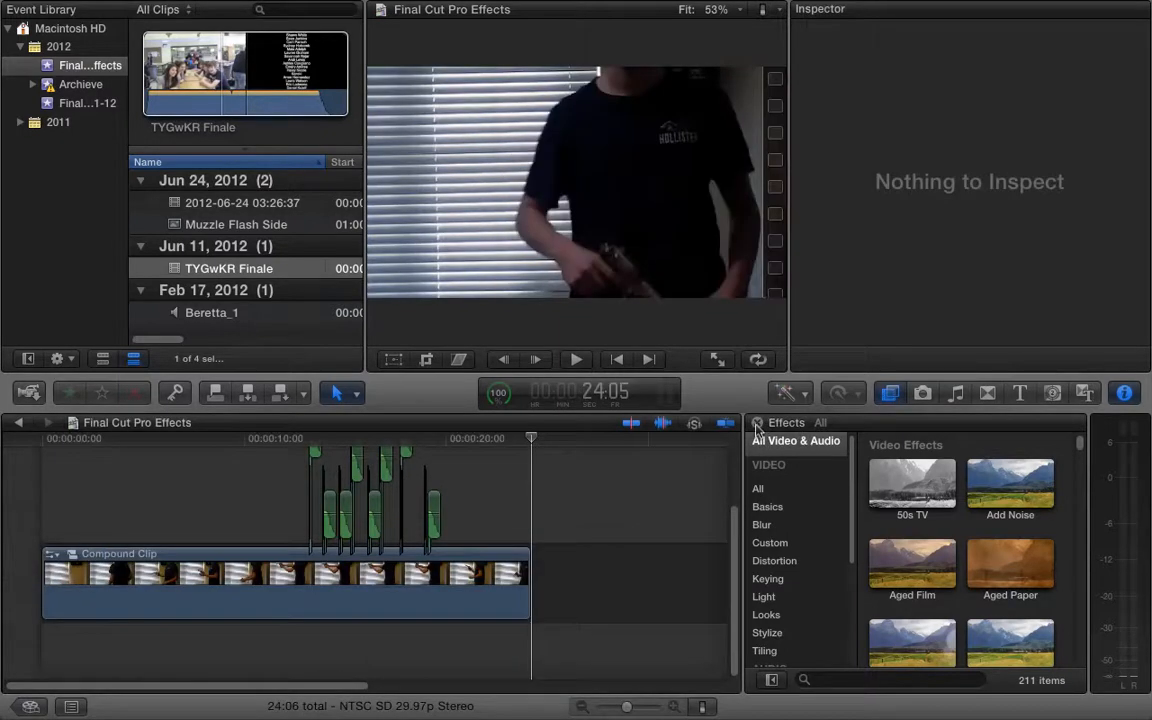
# Hide the Inspector and keep the Effects Browser displayed beside the timeline.
pyautogui.click(757, 423)
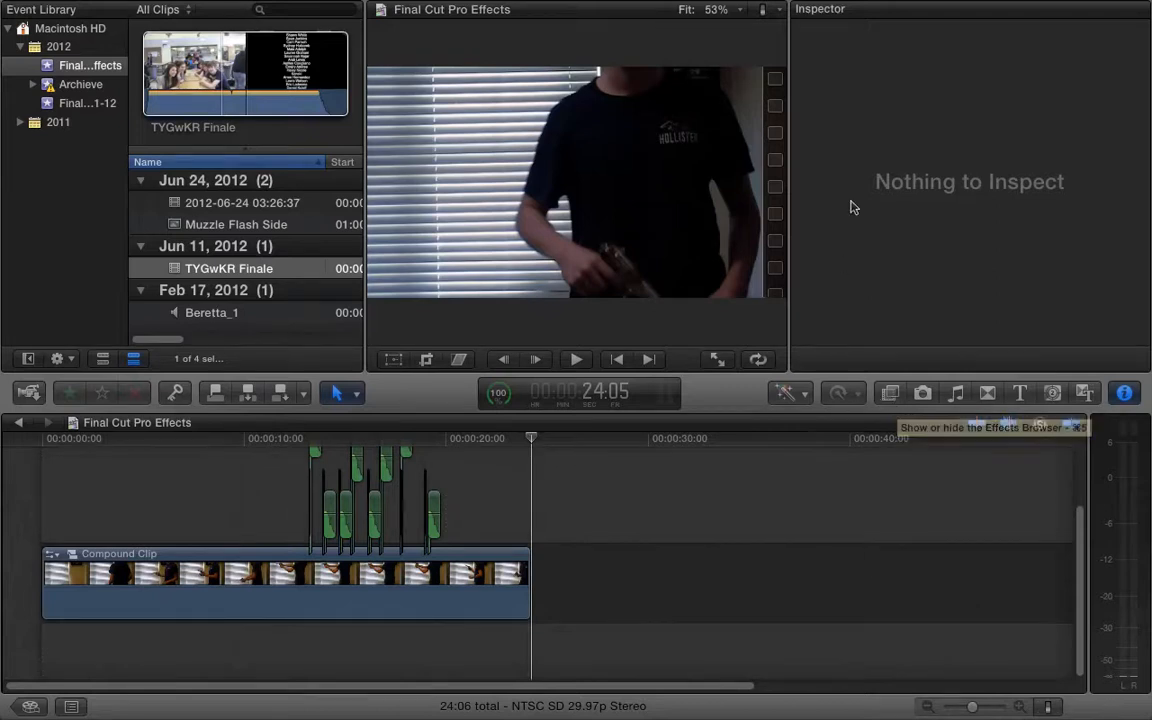
pyautogui.click(1124, 393)
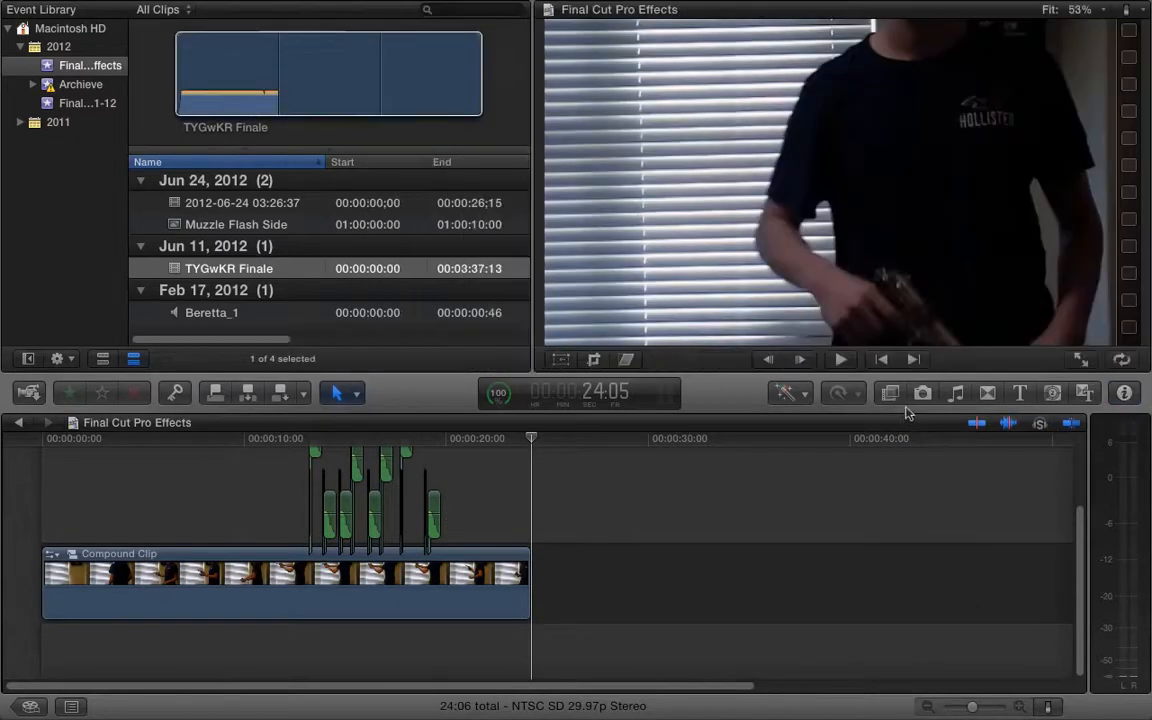
pyautogui.click(890, 393)
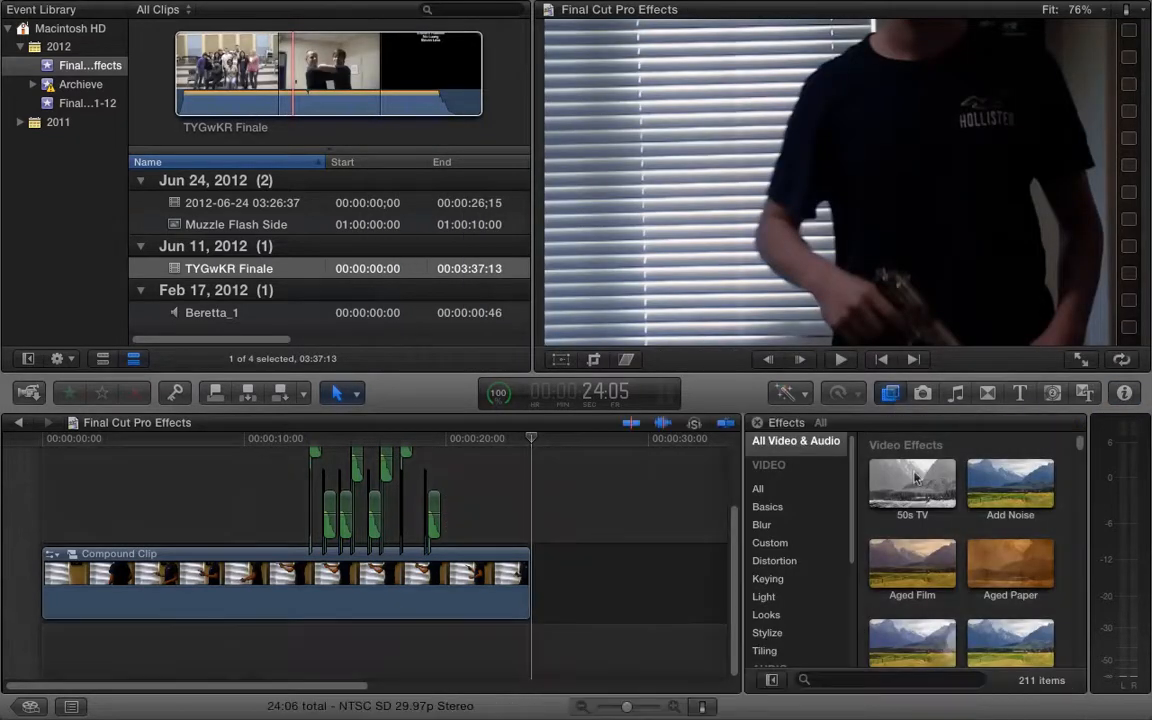
pyautogui.click(889, 397)
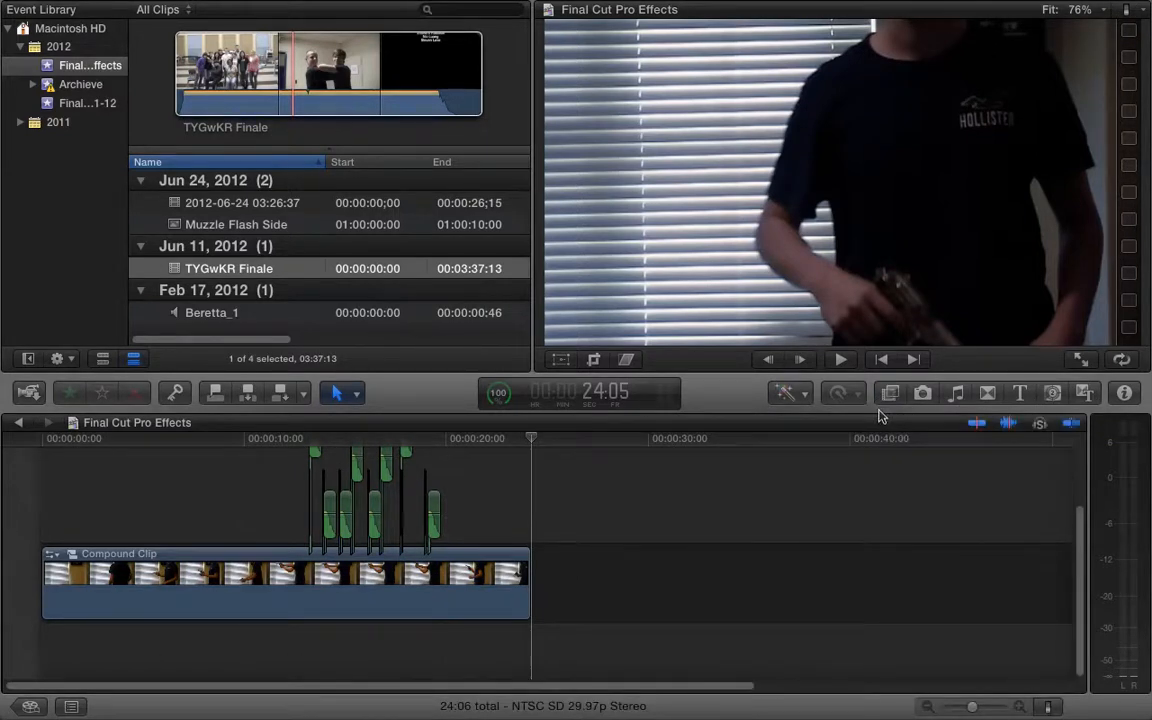
pyautogui.press('super+5')
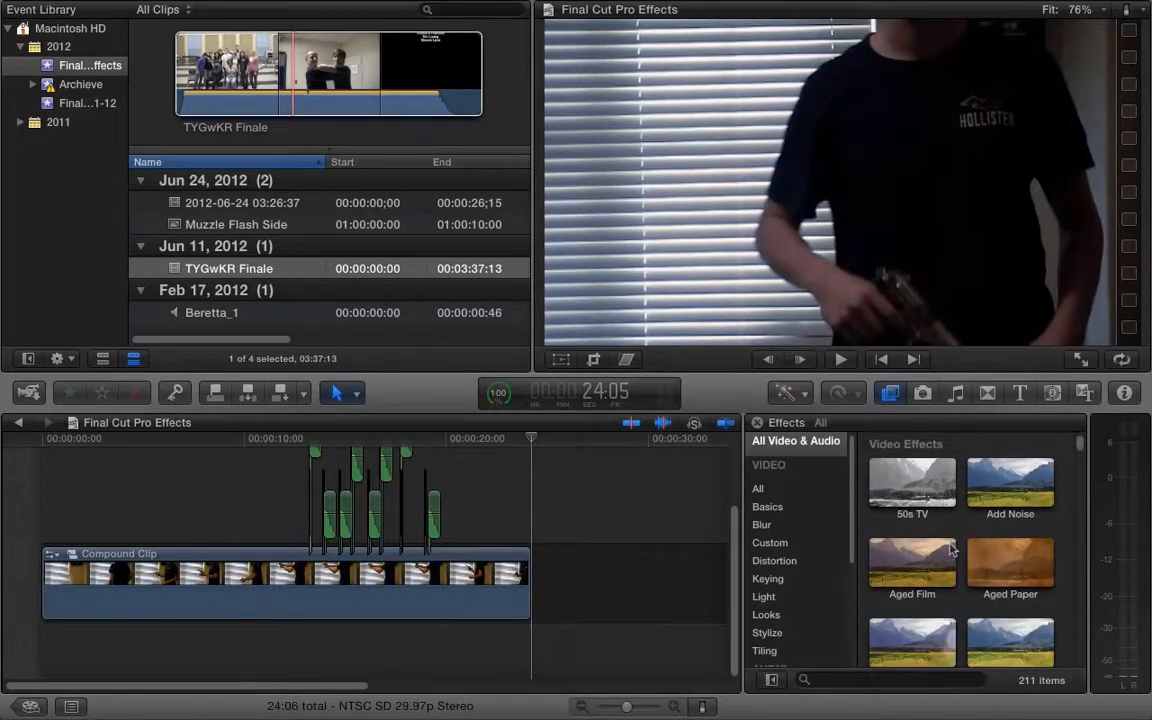
# Browse the full collection of effects and the video effects in the Looks category.
pyautogui.scroll(-1, 950, 548)
pyautogui.scroll(-3, 950, 548)
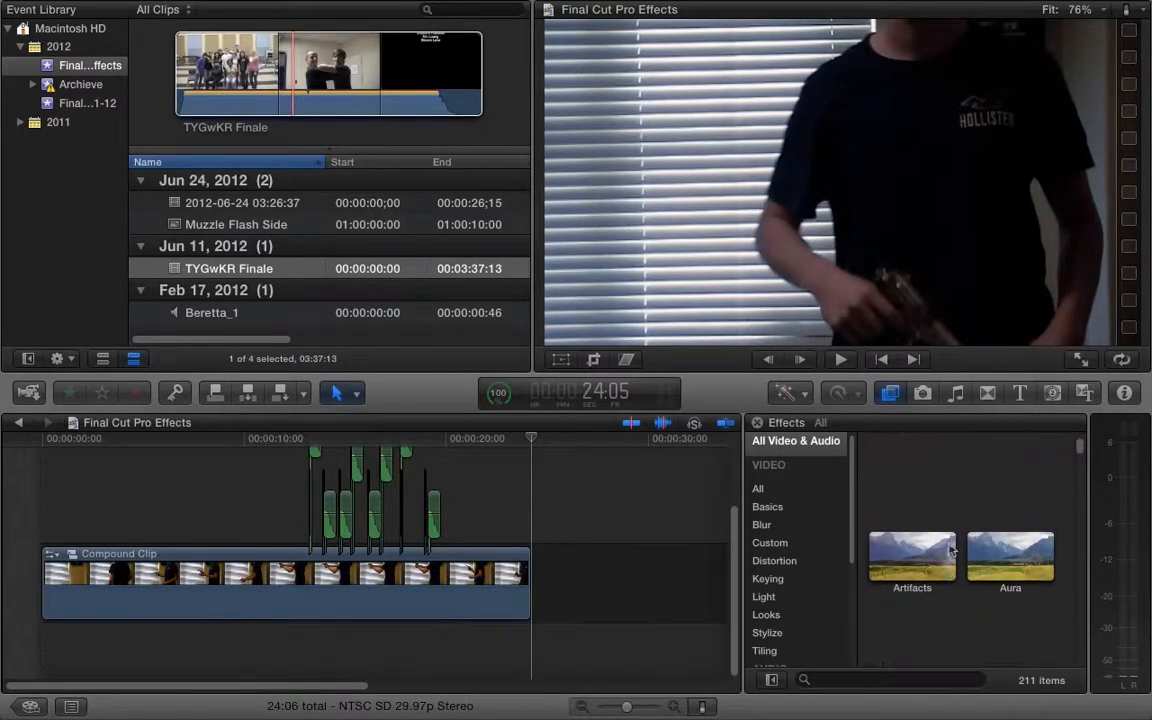
pyautogui.scroll(5, 880, 552)
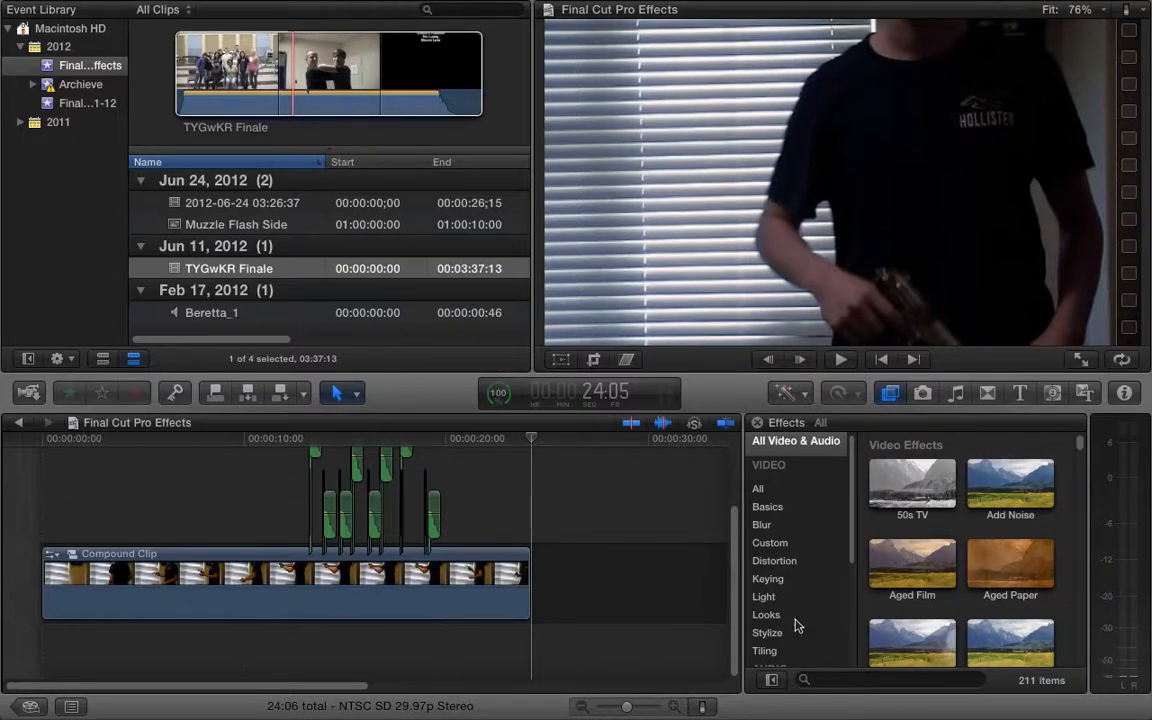
pyautogui.click(765, 615)
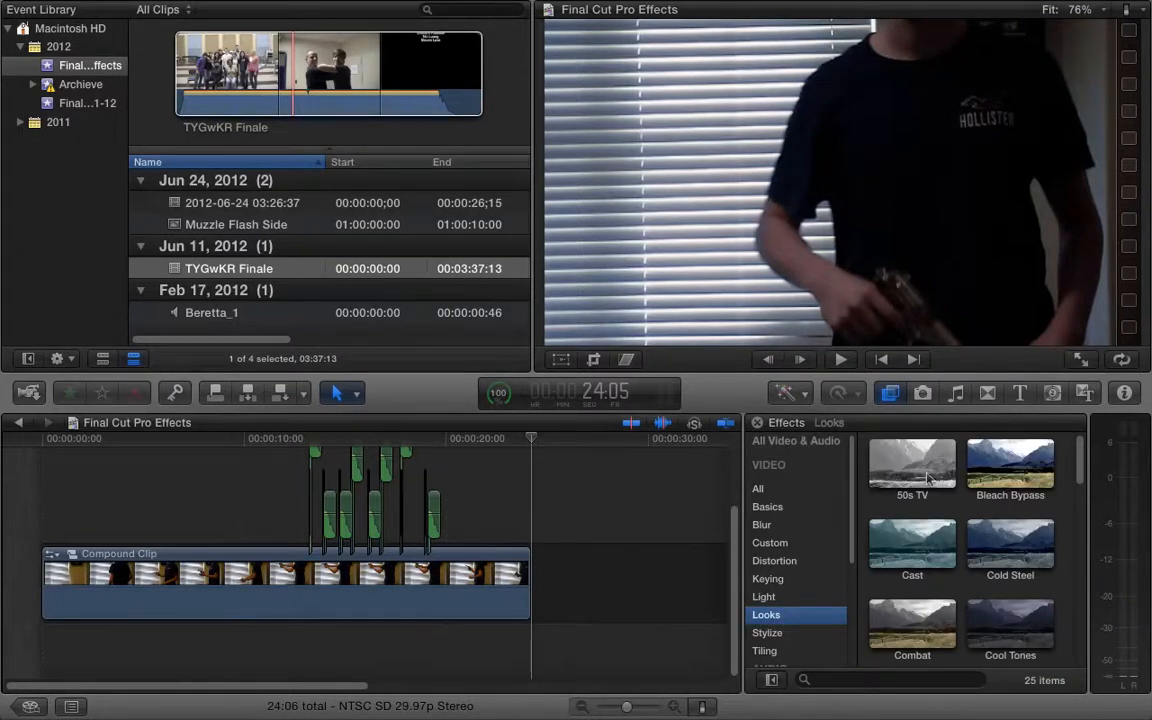
pyautogui.scroll(-3, 1000, 545)
pyautogui.scroll(-2, 1000, 578)
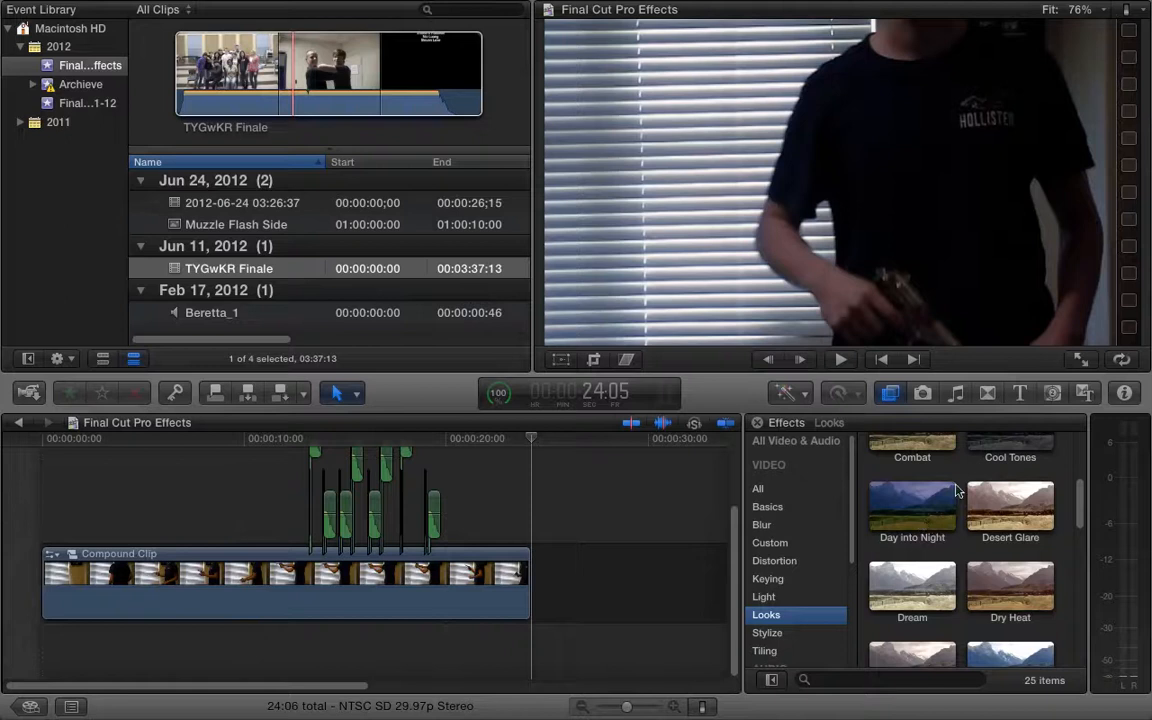
pyautogui.scroll(-4, 905, 525)
pyautogui.scroll(-4, 920, 512)
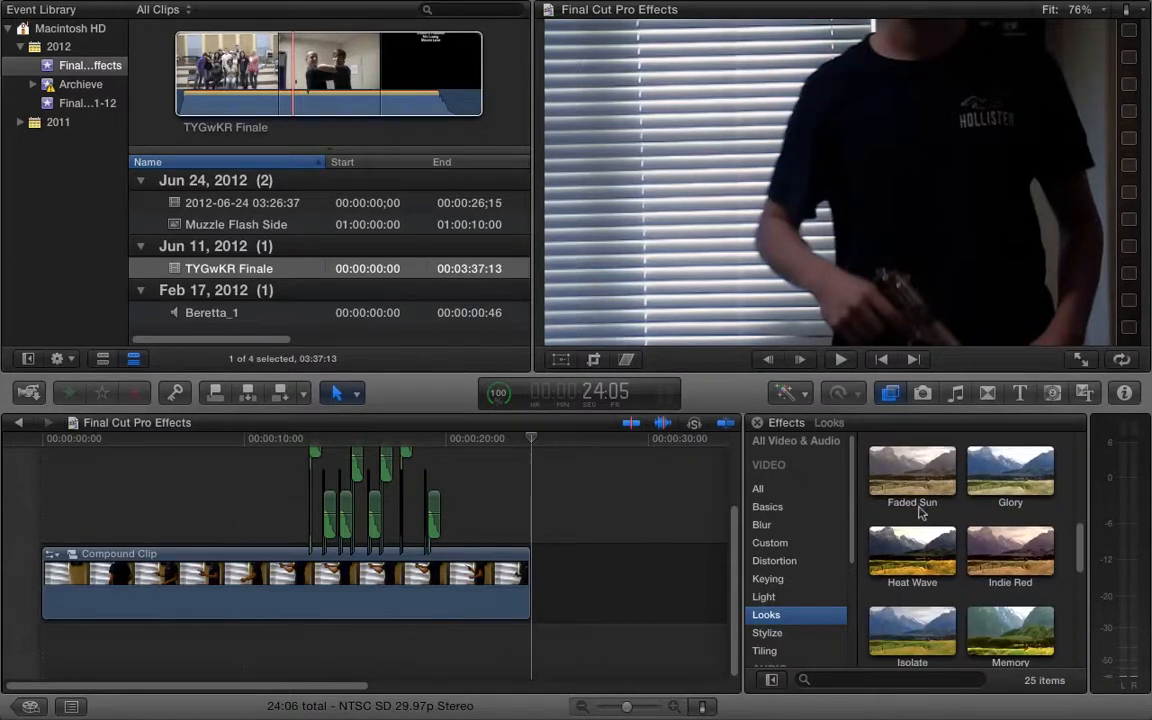
pyautogui.scroll(-4, 920, 547)
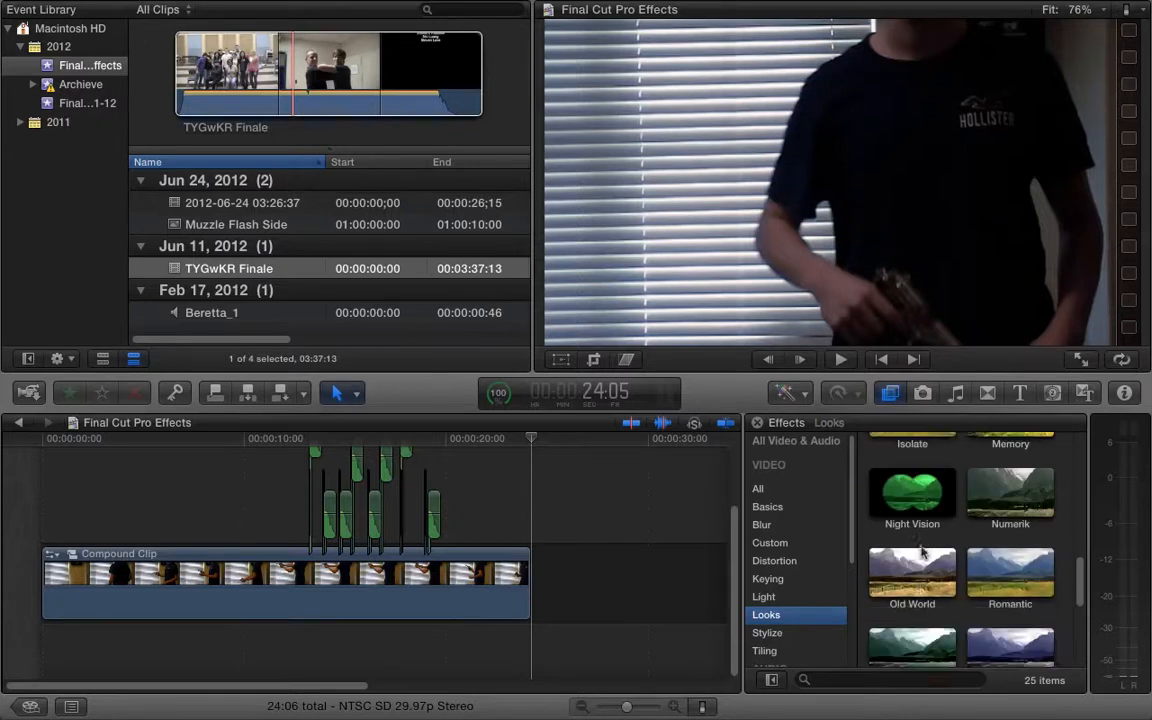
pyautogui.scroll(12, 921, 549)
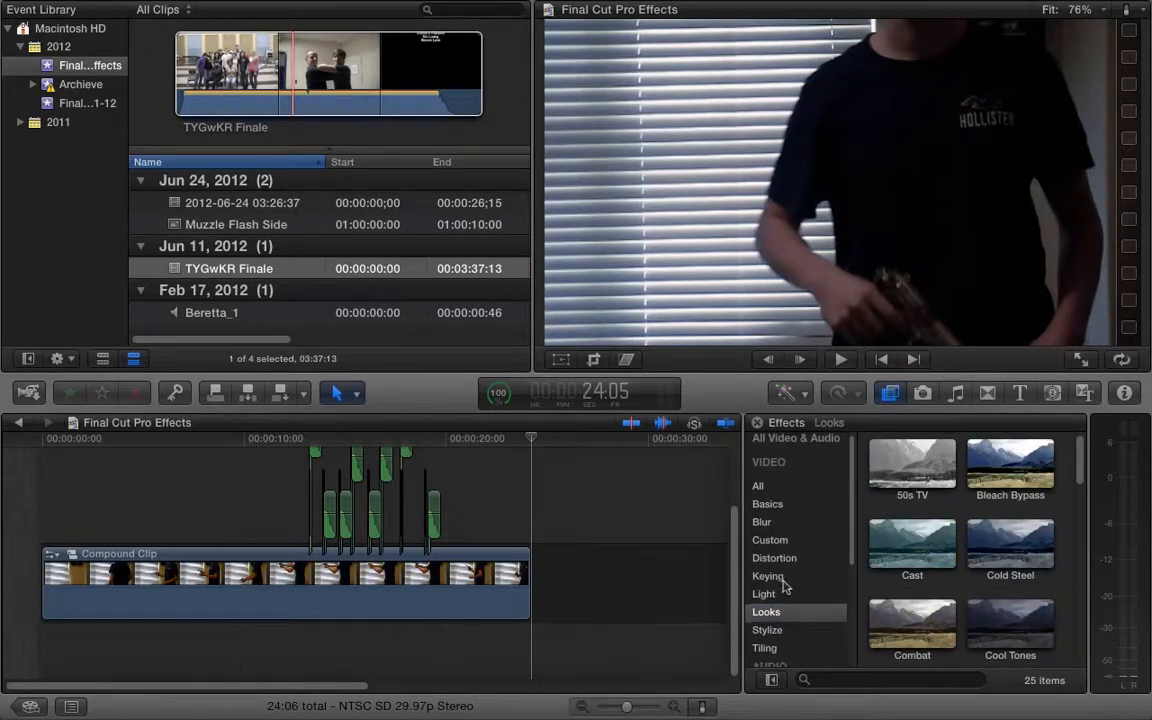
pyautogui.scroll(-1, 784, 587)
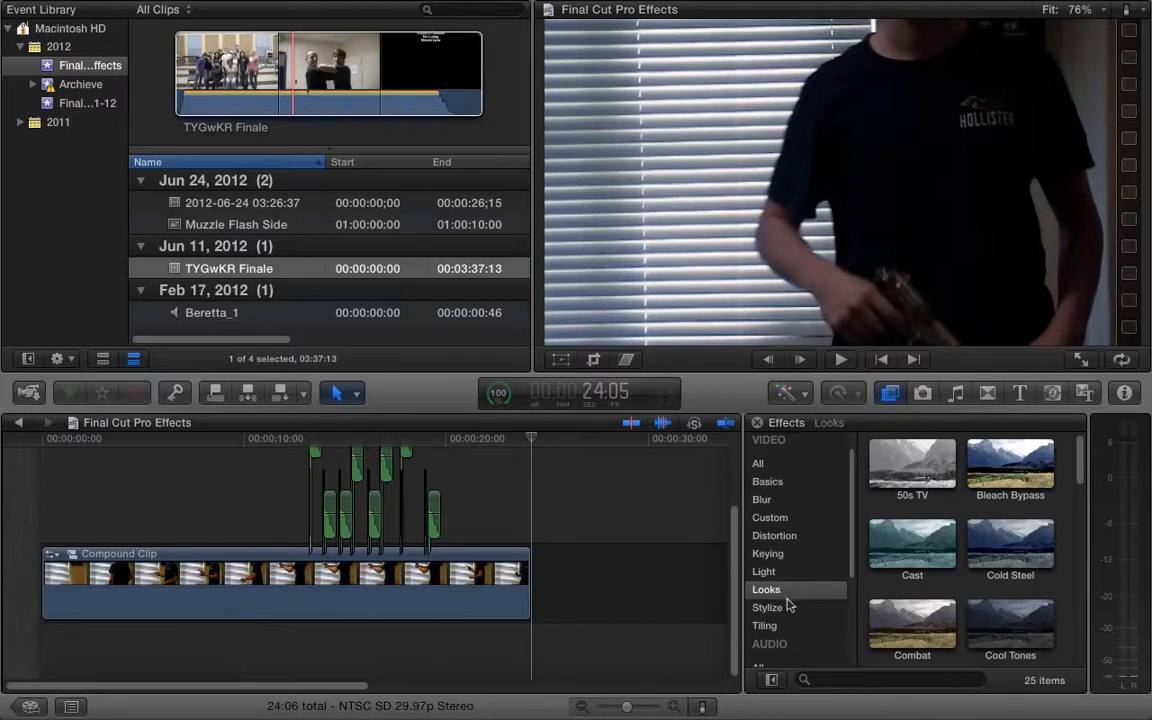
# Look through the video effects in the Custom, Distortion and Keying categories.
pyautogui.click(770, 518)
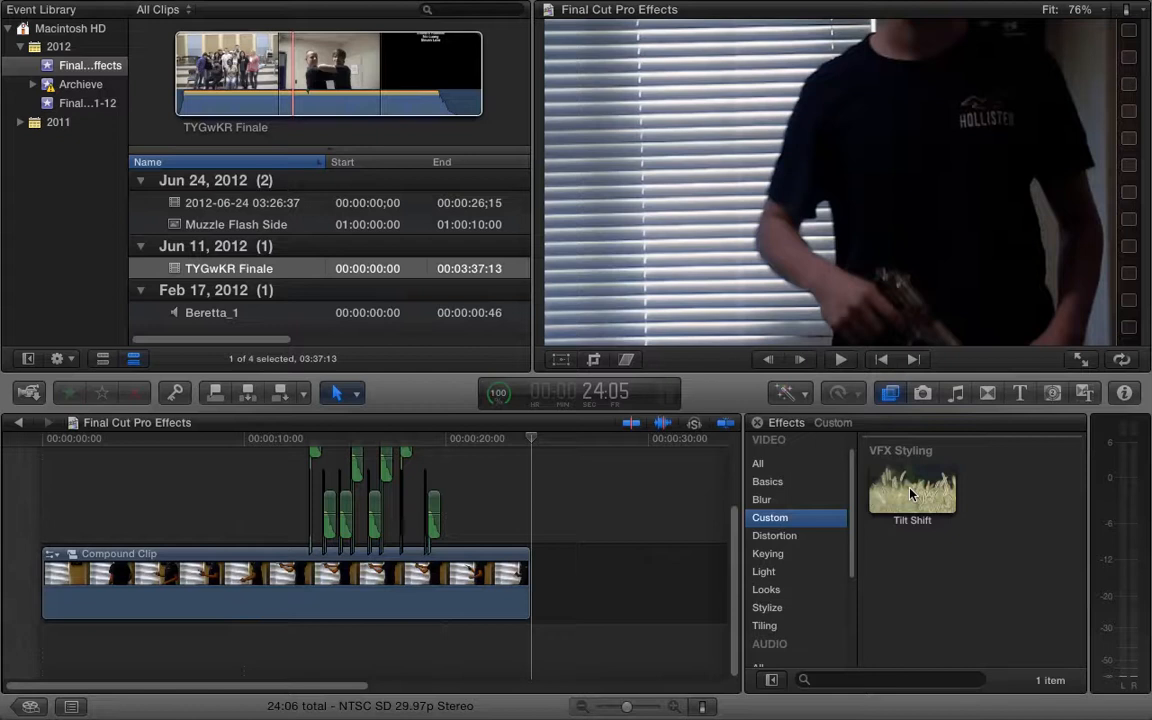
pyautogui.click(773, 538)
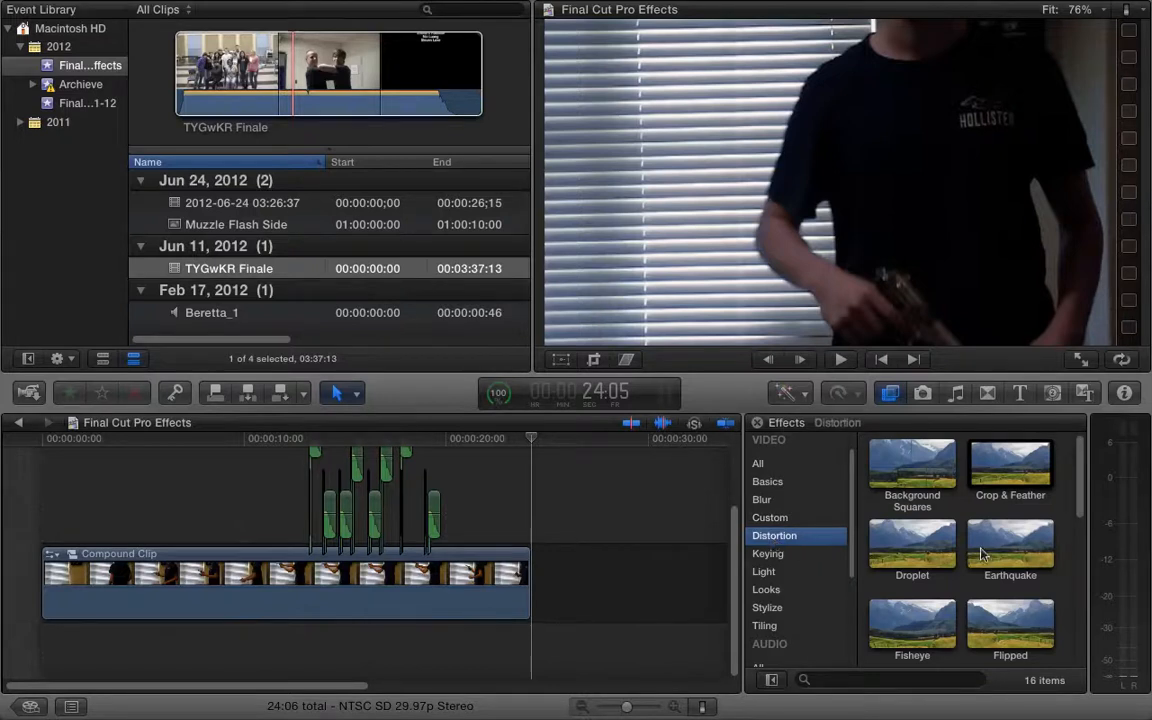
pyautogui.scroll(-2, 981, 555)
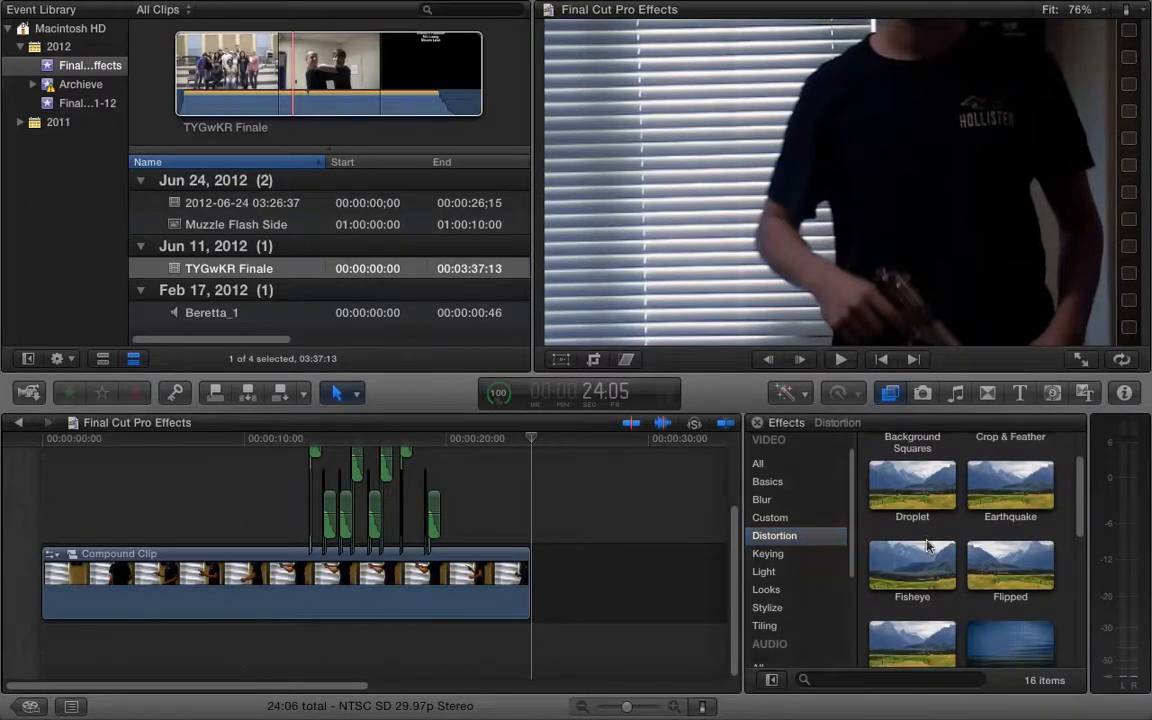
pyautogui.scroll(-3, 928, 545)
pyautogui.scroll(2, 928, 545)
pyautogui.click(768, 555)
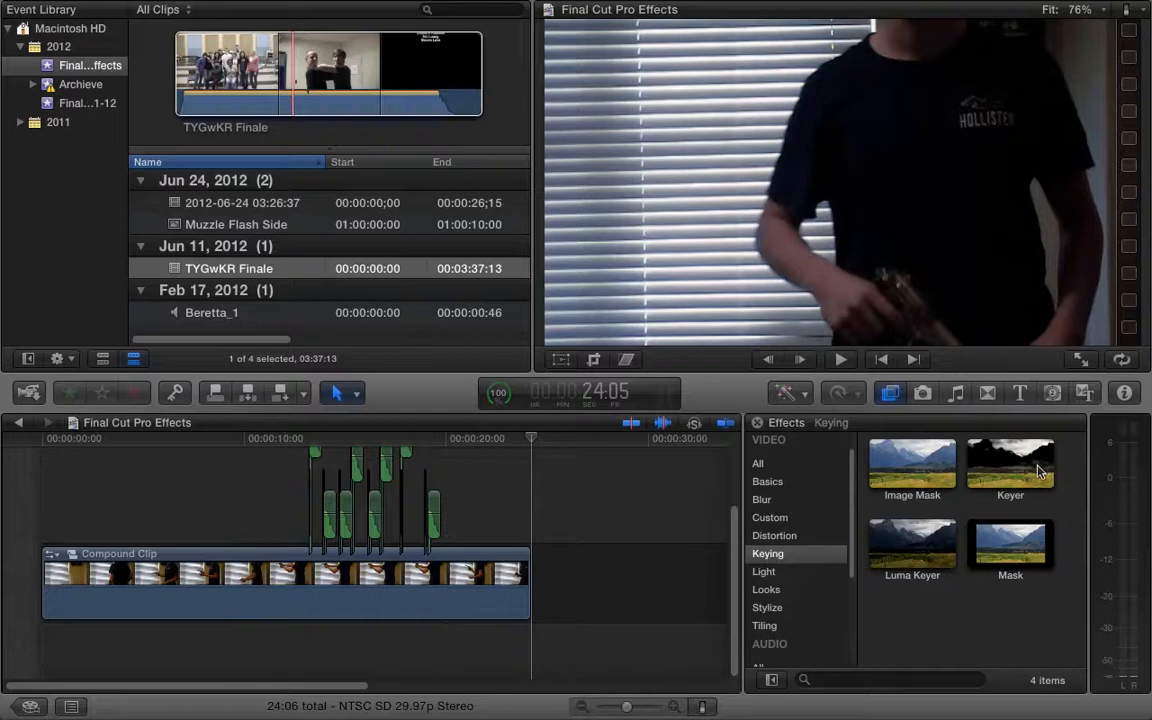
# Examine the video effects offered in the Light category and further down the Looks category.
pyautogui.click(762, 572)
pyautogui.scroll(-1, 985, 493)
pyautogui.scroll(-5, 985, 493)
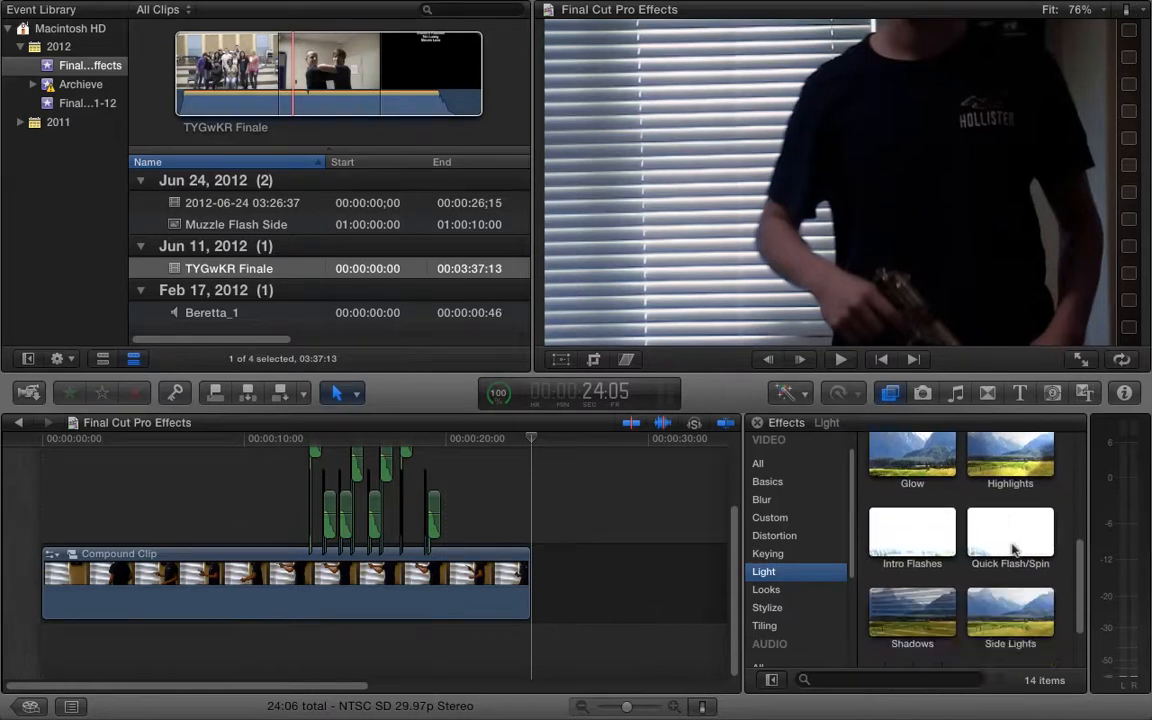
pyautogui.scroll(1, 1010, 540)
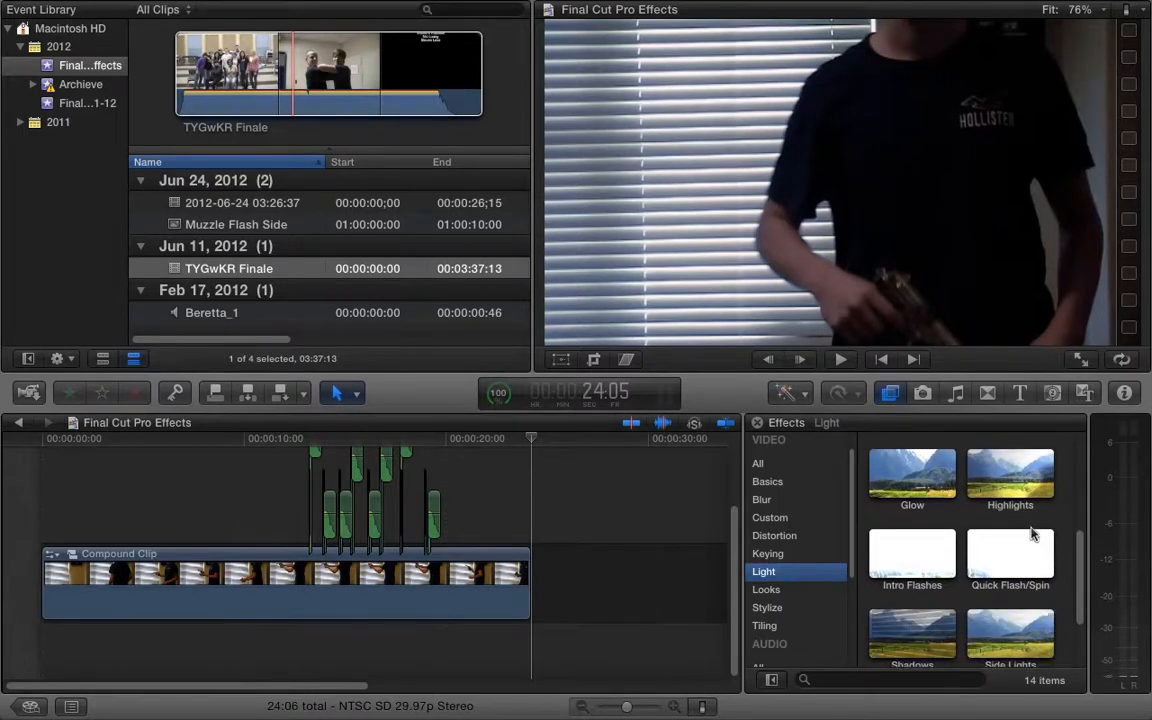
pyautogui.scroll(-3, 995, 530)
pyautogui.scroll(-2, 993, 576)
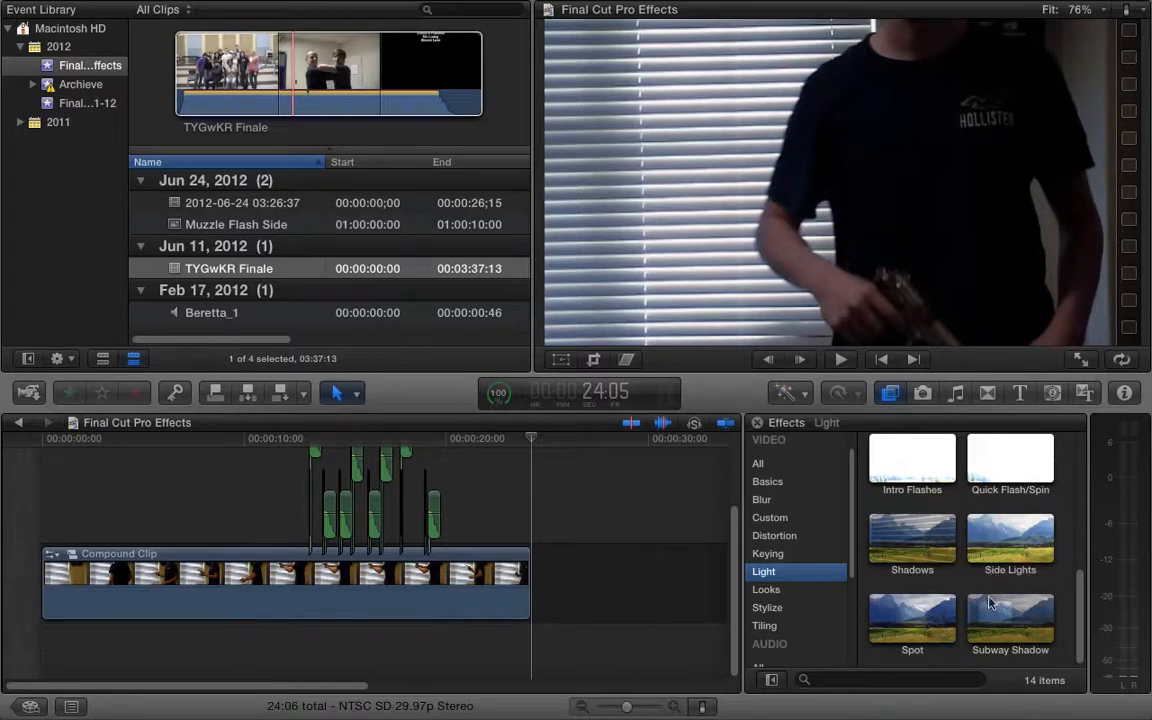
pyautogui.scroll(3, 1053, 634)
pyautogui.scroll(-3, 1053, 634)
pyautogui.click(812, 590)
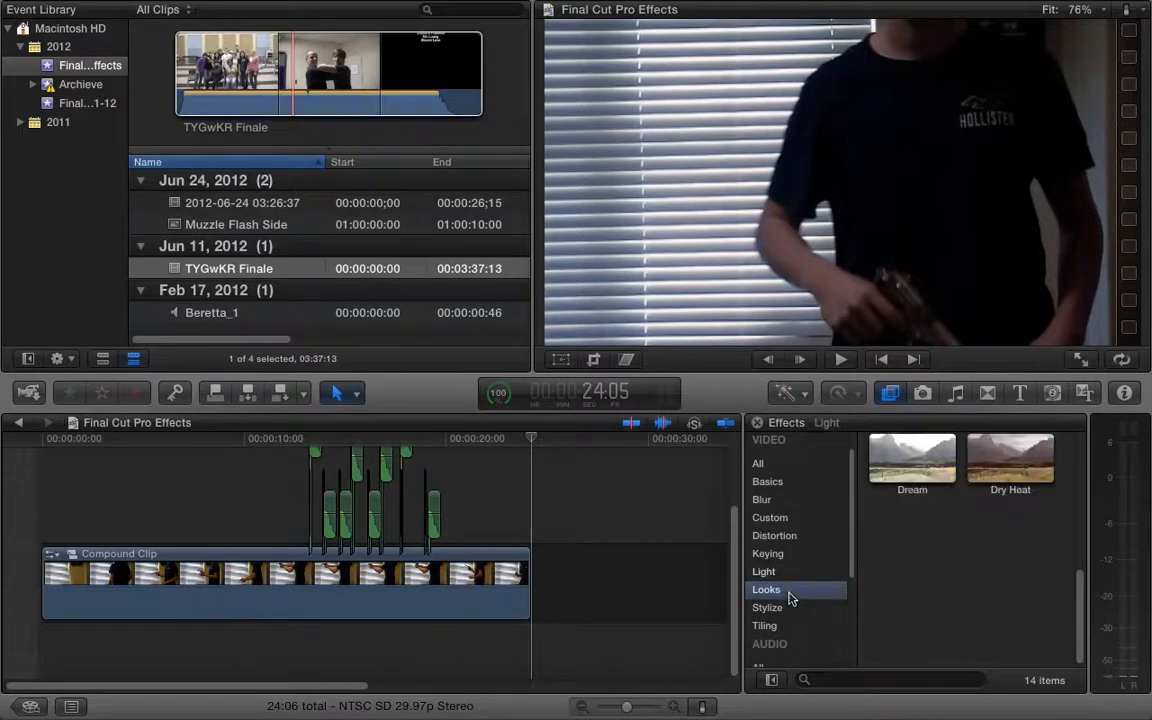
pyautogui.scroll(-8, 907, 596)
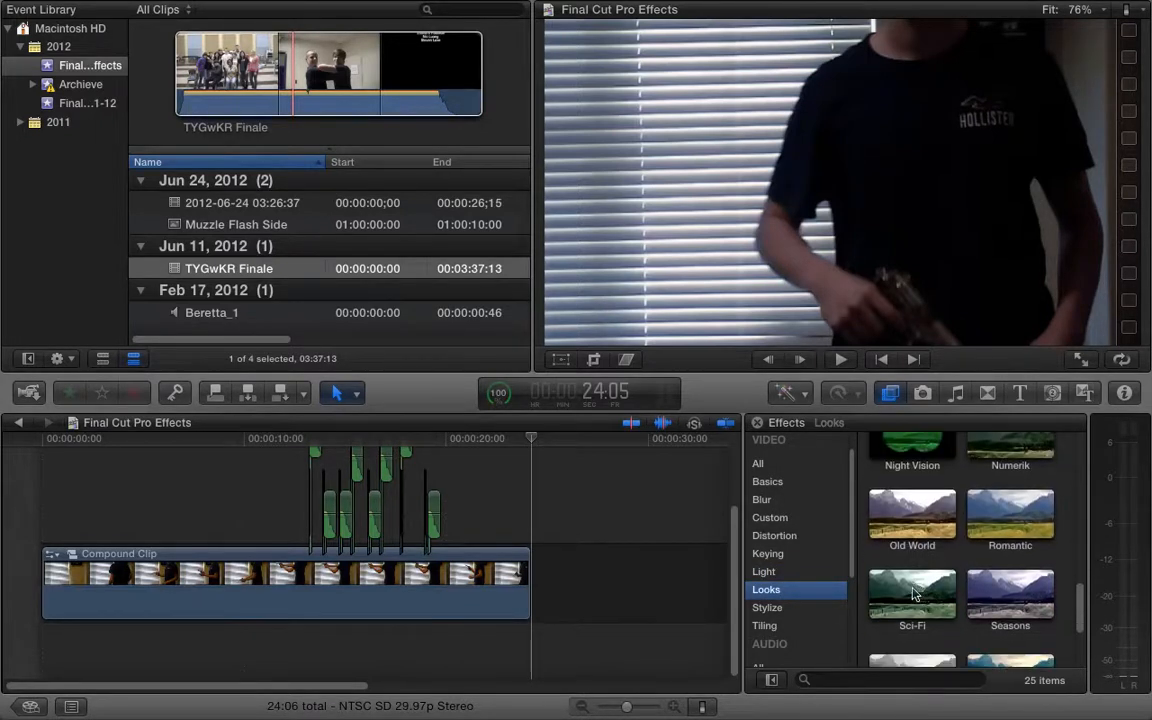
# Apply the Letterbox effect from the Stylize category to the compound clip in the timeline.
pyautogui.click(790, 608)
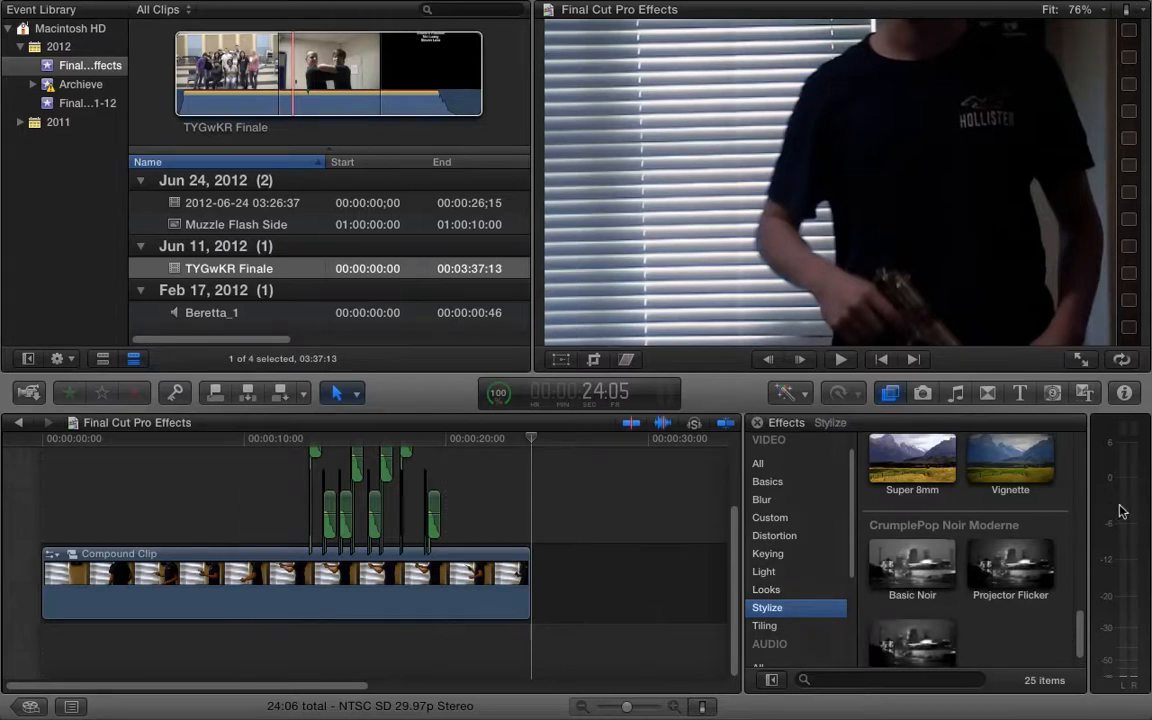
pyautogui.scroll(-1, 1038, 542)
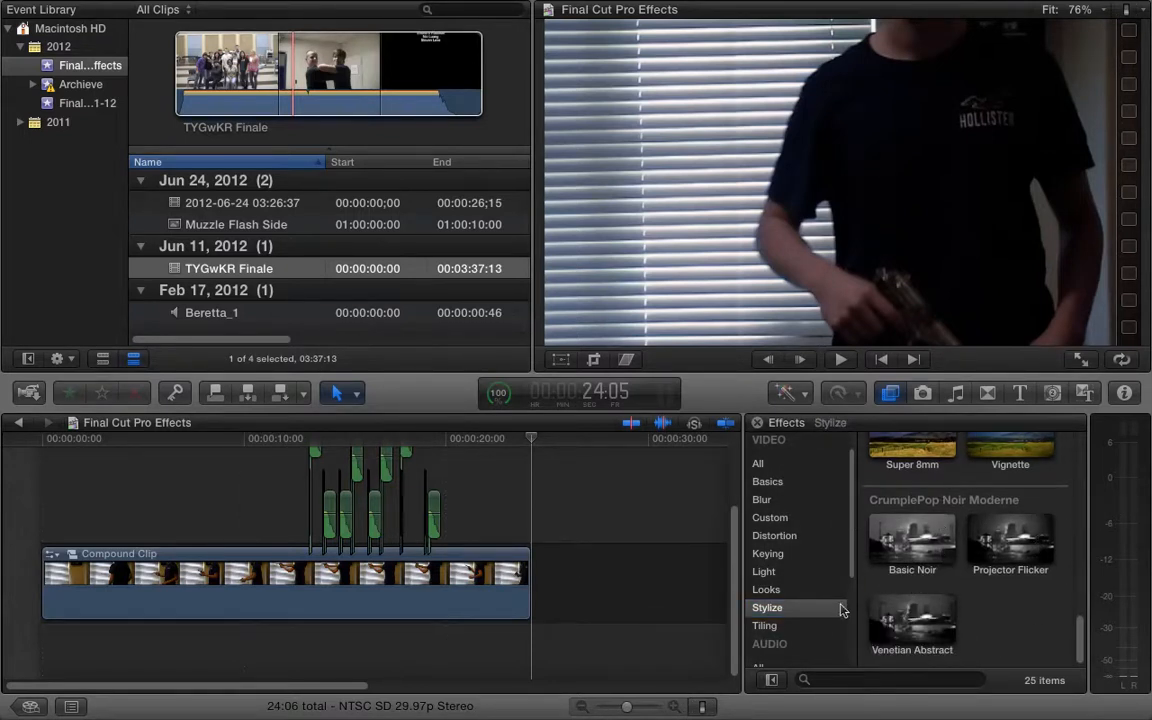
pyautogui.scroll(3, 965, 620)
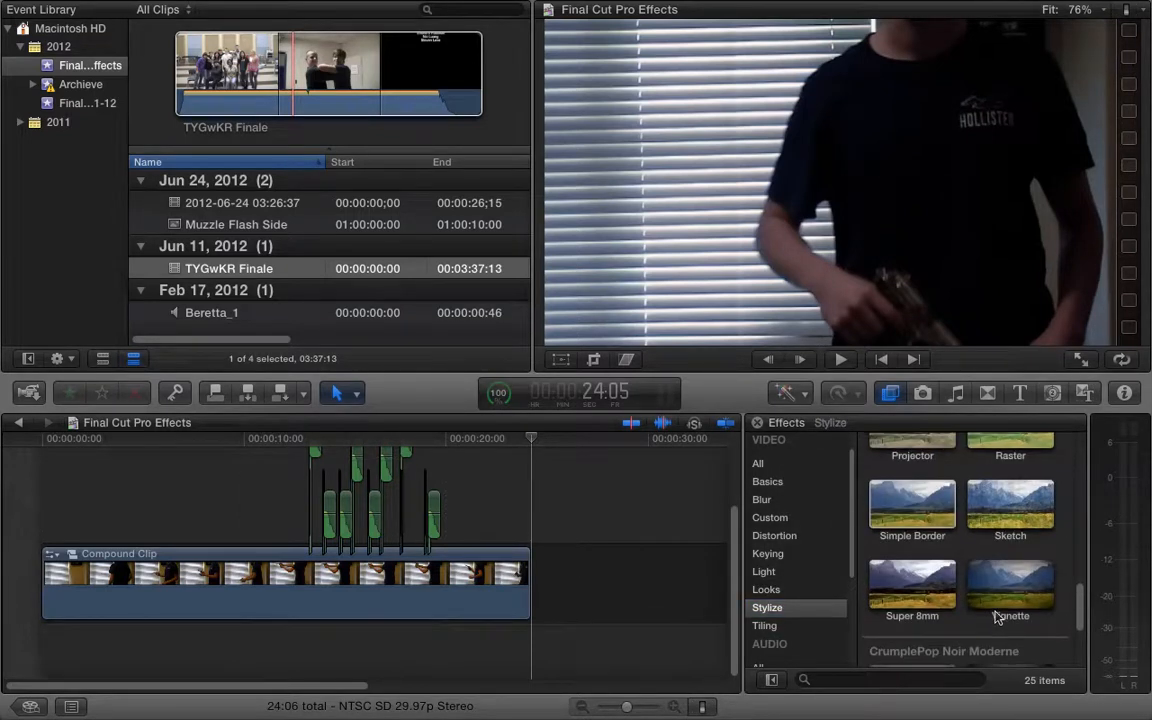
pyautogui.scroll(1, 997, 617)
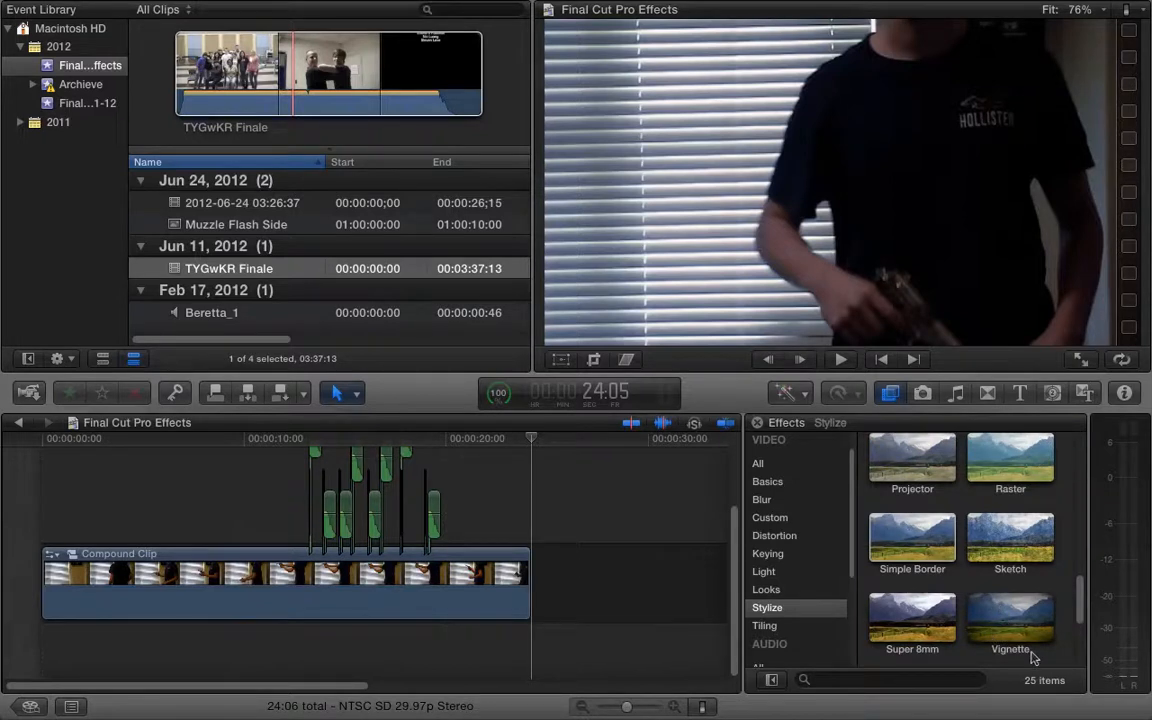
pyautogui.scroll(4, 945, 588)
pyautogui.scroll(4, 945, 588)
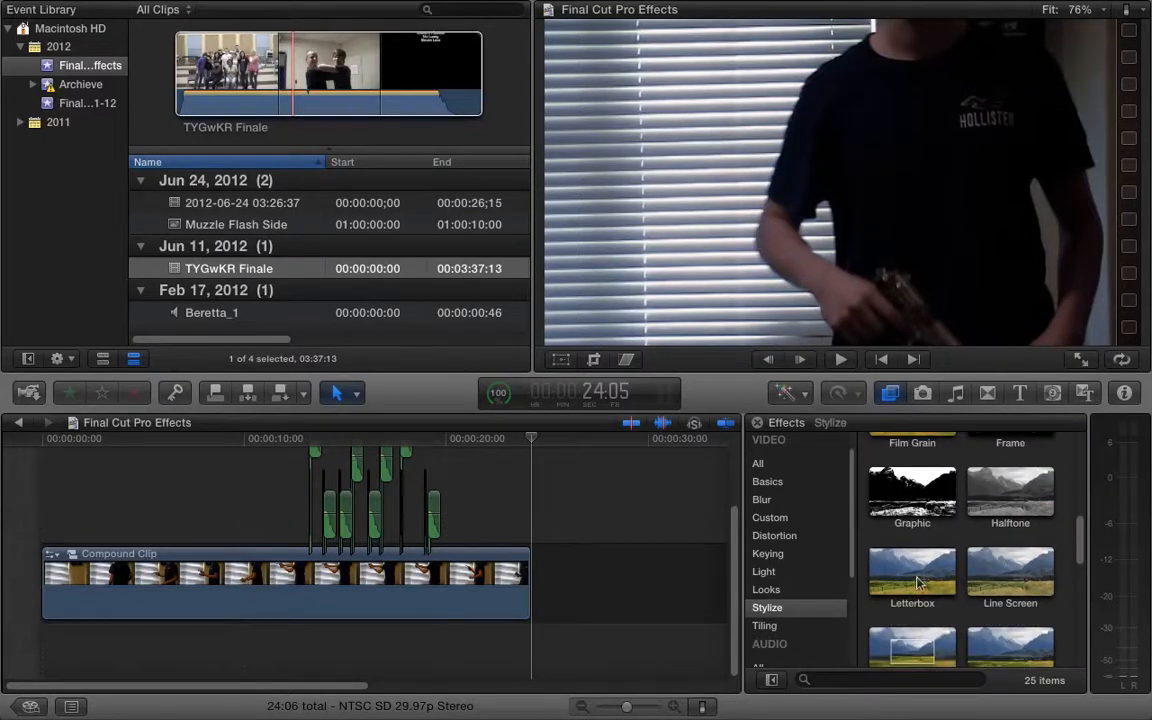
pyautogui.moveTo(908, 578); pyautogui.dragTo(350, 578)
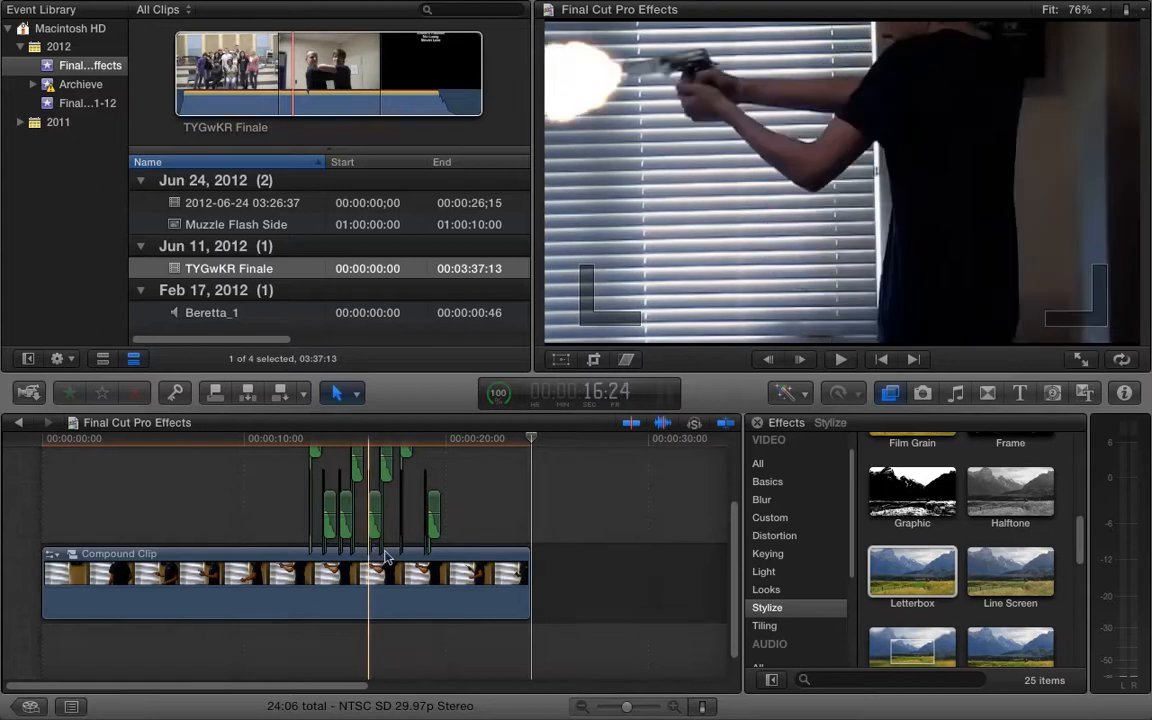
# Show the compound clip's effect settings in the Inspector.
pyautogui.click(1125, 393)
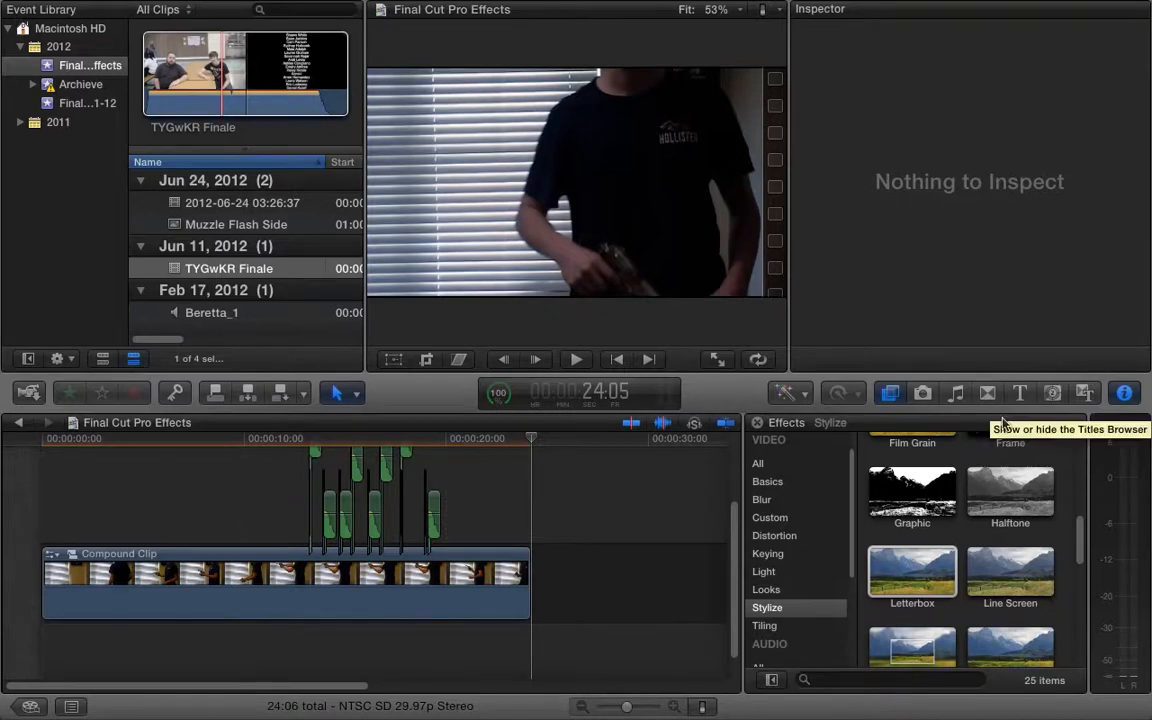
pyautogui.click(360, 580)
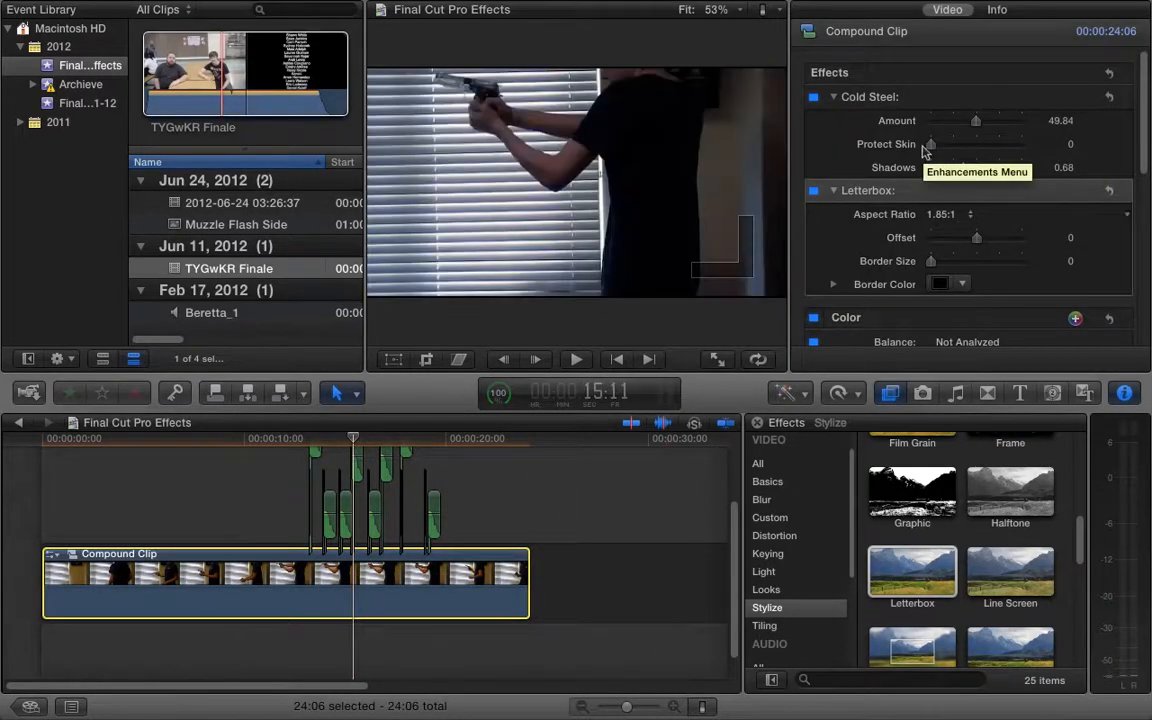
# Turn the Cold Steel effect off and on twice to compare the clip with and without it.
pyautogui.click(813, 97)
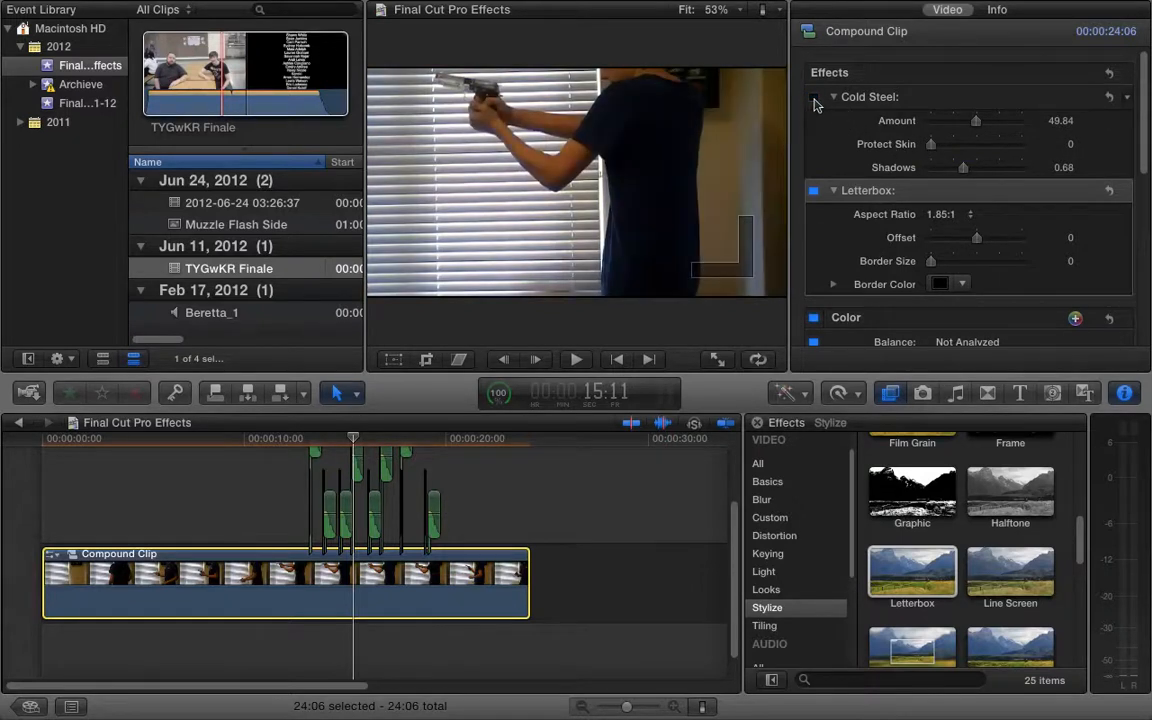
pyautogui.click(813, 97)
pyautogui.click(813, 97)
pyautogui.click(813, 97)
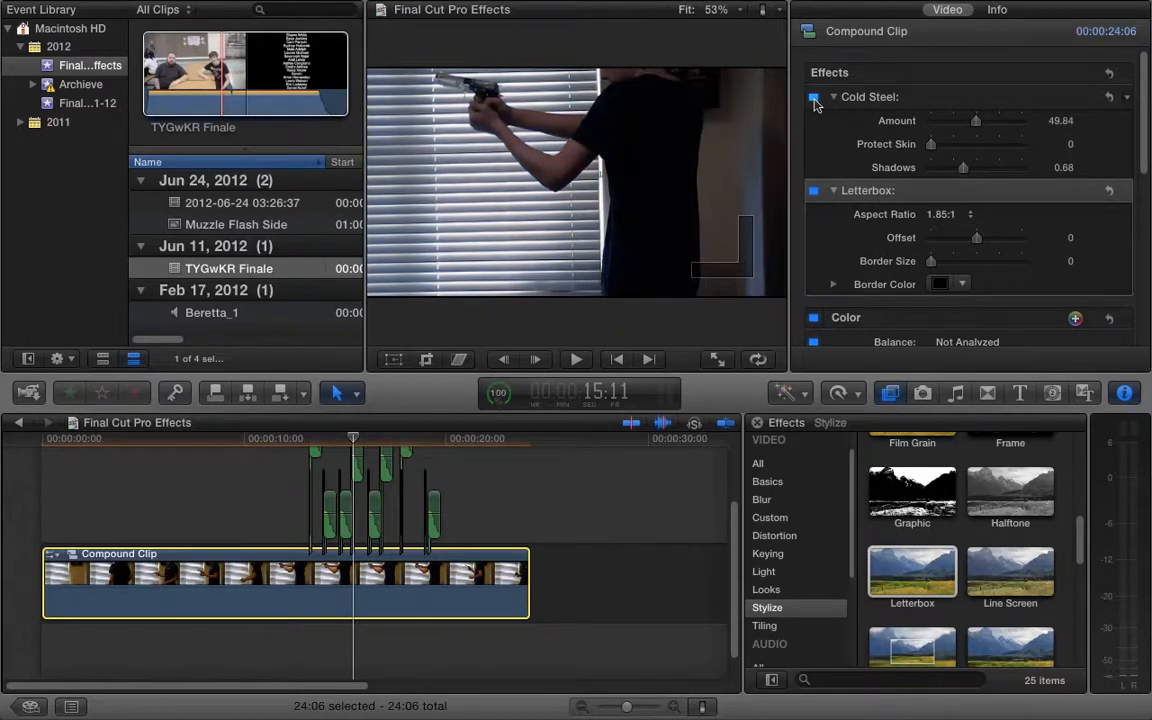
# Toggle the Cold Steel effect off and on three more times, leaving it enabled, to compare the picture.
pyautogui.click(813, 97)
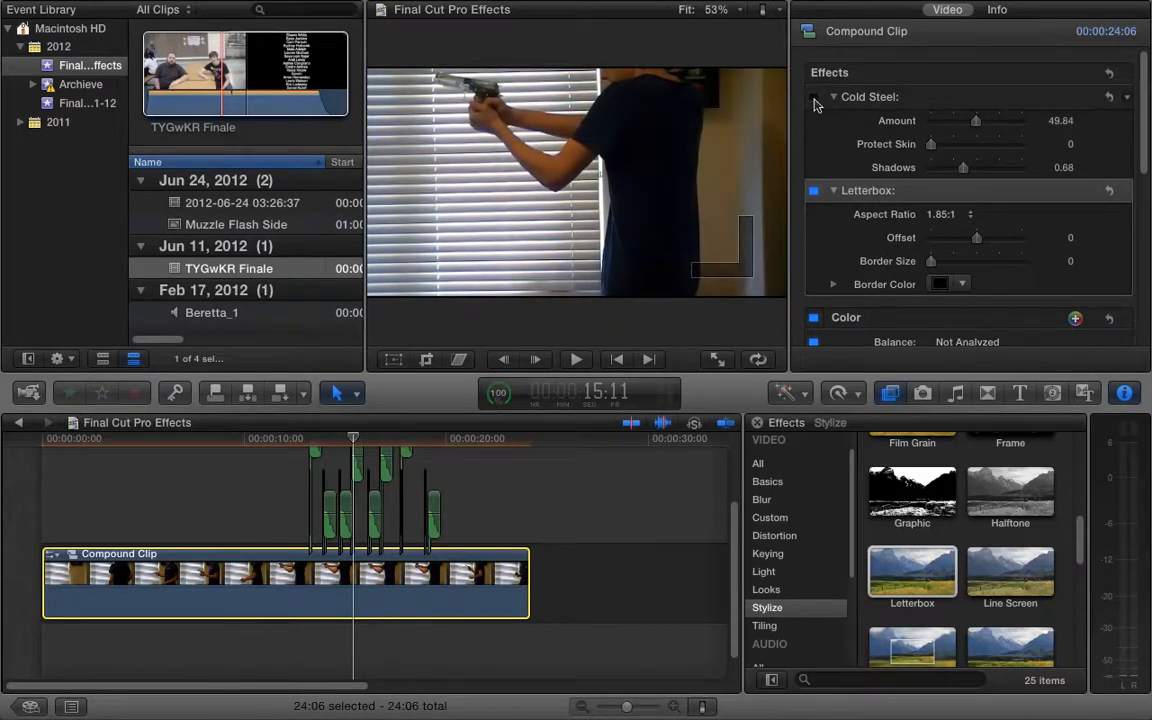
pyautogui.click(813, 97)
pyautogui.click(813, 97)
pyautogui.click(813, 97)
pyautogui.click(813, 97)
pyautogui.click(813, 97)
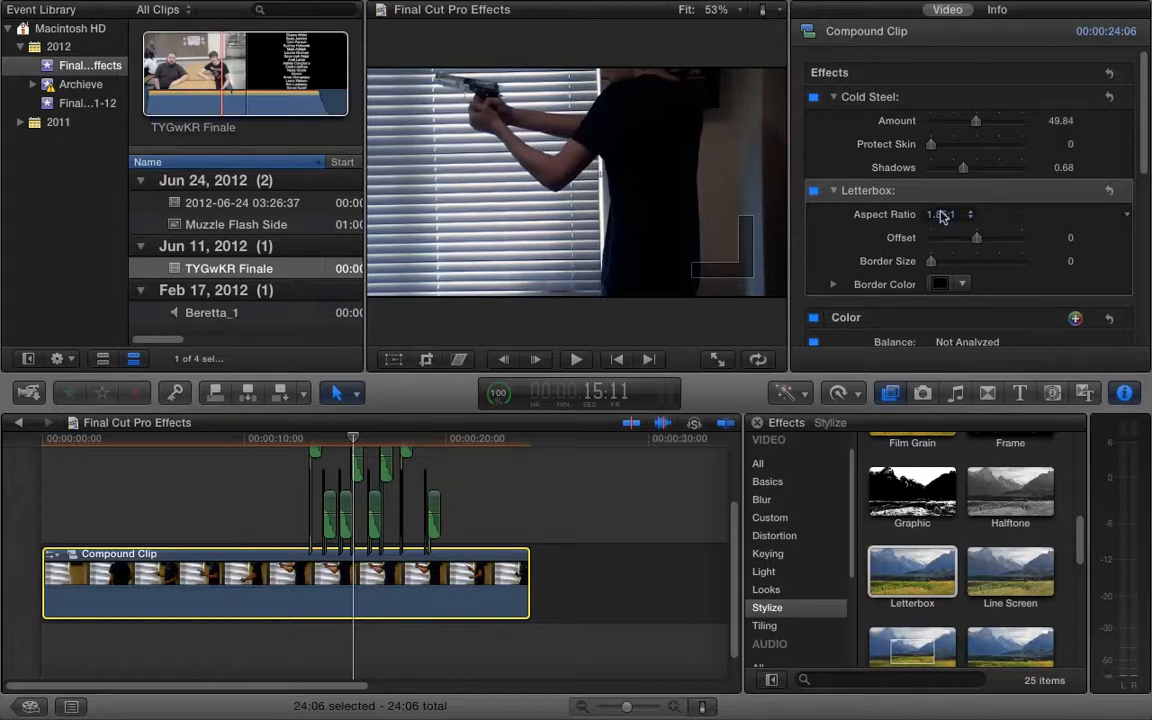
# Try several Letterbox aspect ratios on the compound clip, including 3.00:1, and settle on 2.35:1.
pyautogui.click(942, 215)
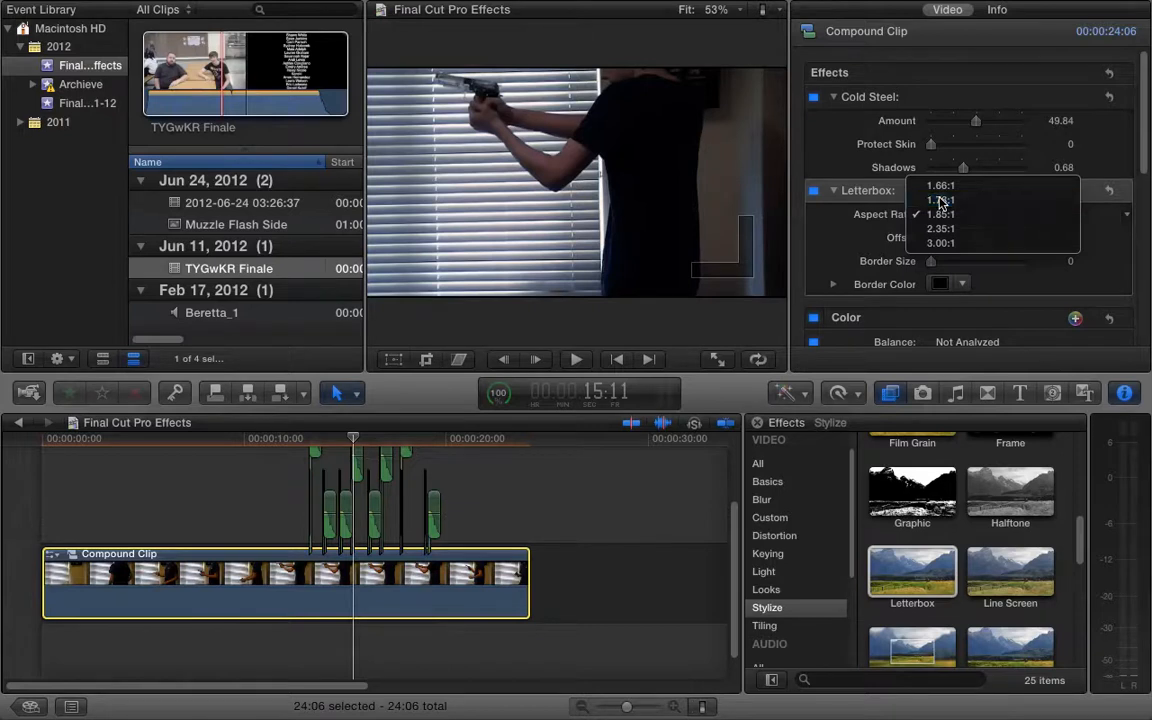
pyautogui.click(940, 201)
pyautogui.click(942, 214)
pyautogui.click(943, 216)
pyautogui.click(944, 216)
pyautogui.click(942, 257)
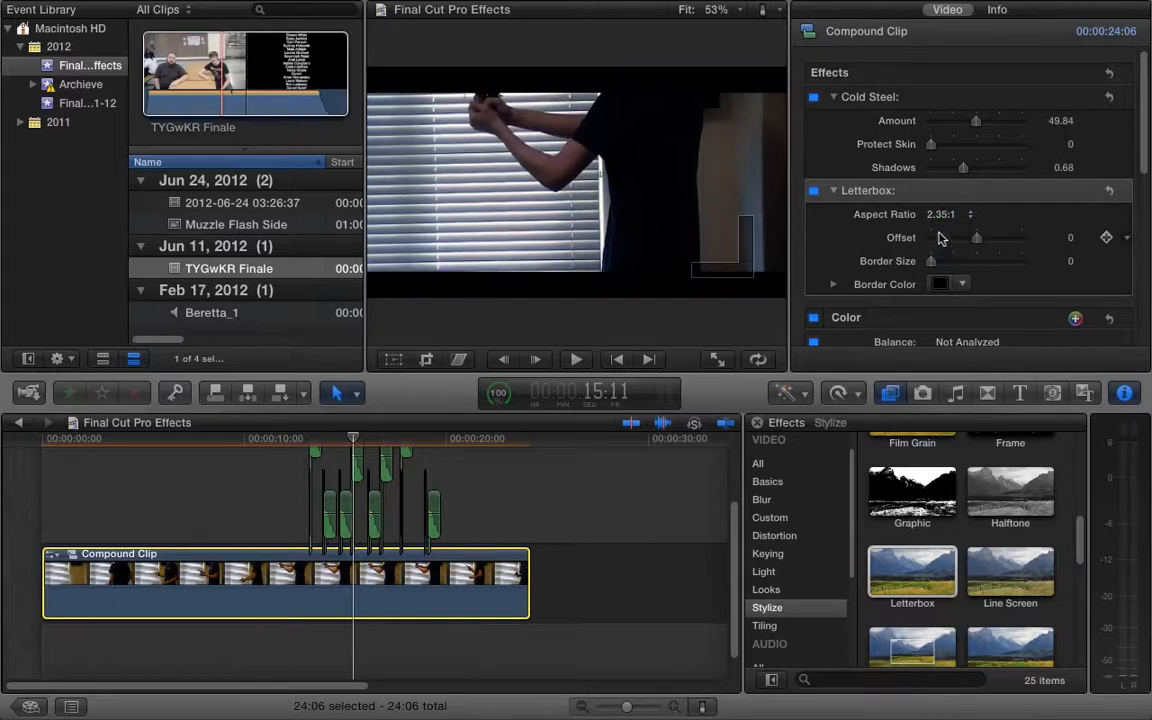
pyautogui.click(942, 214)
pyautogui.click(942, 236)
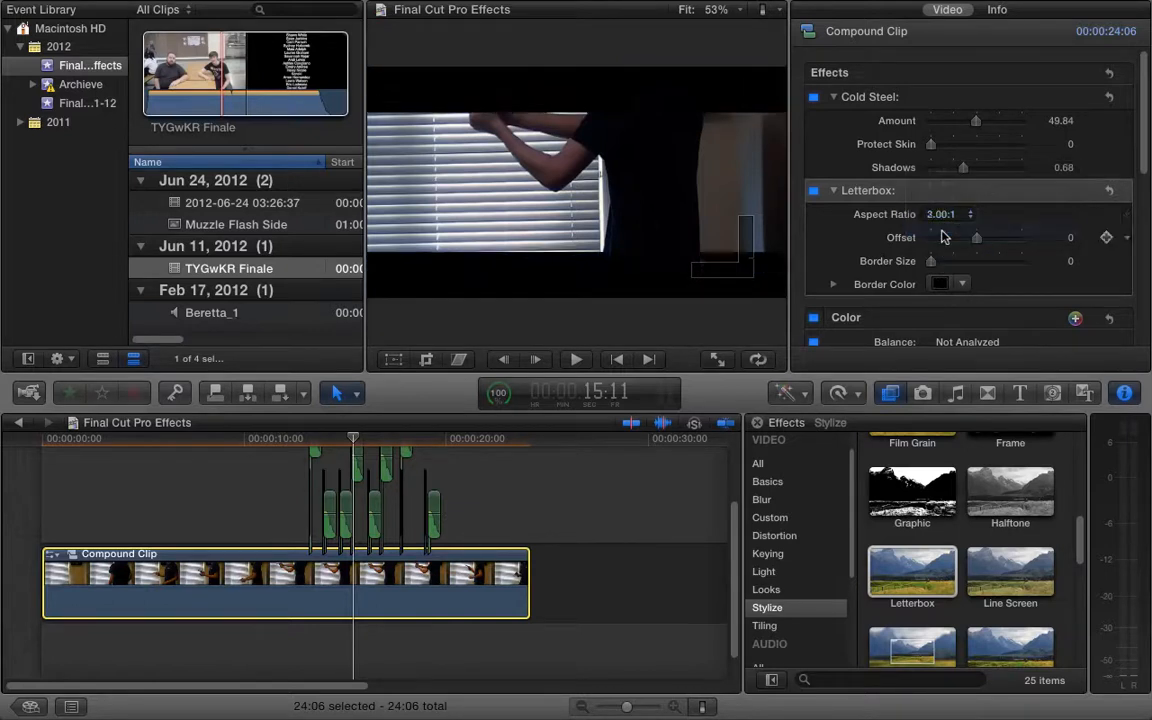
pyautogui.click(942, 214)
pyautogui.click(940, 203)
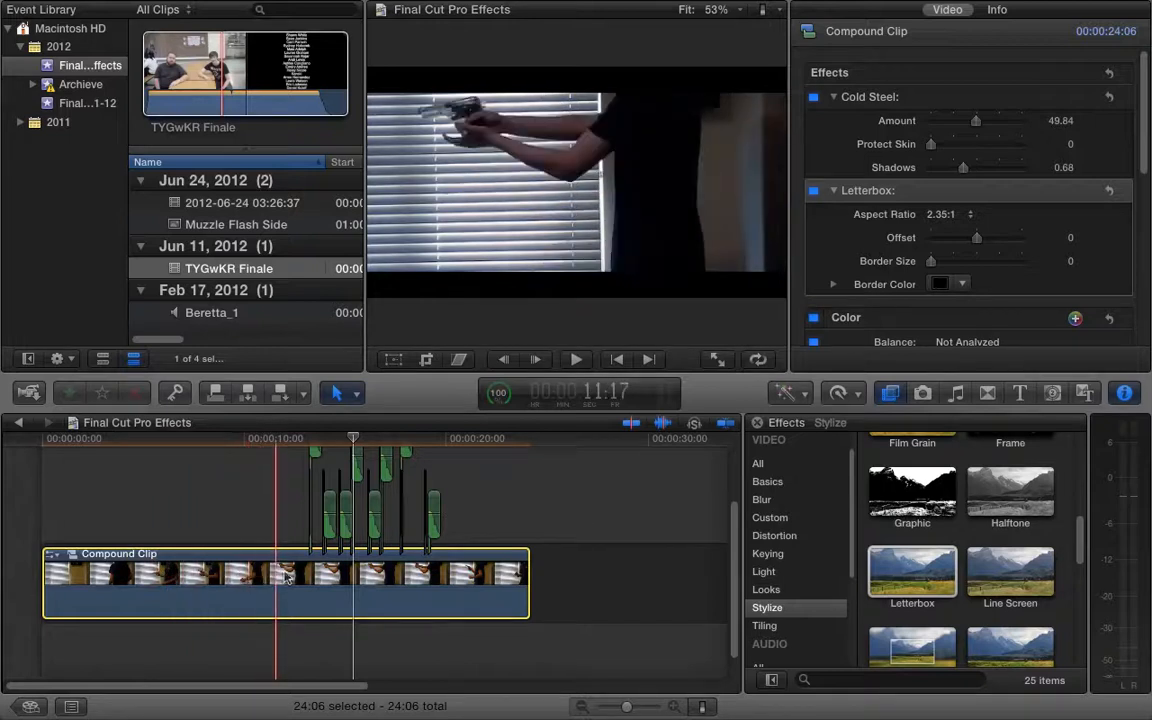
# Play the timeline full-screen from its beginning to preview the clip with both effects.
pyautogui.click(40, 440)
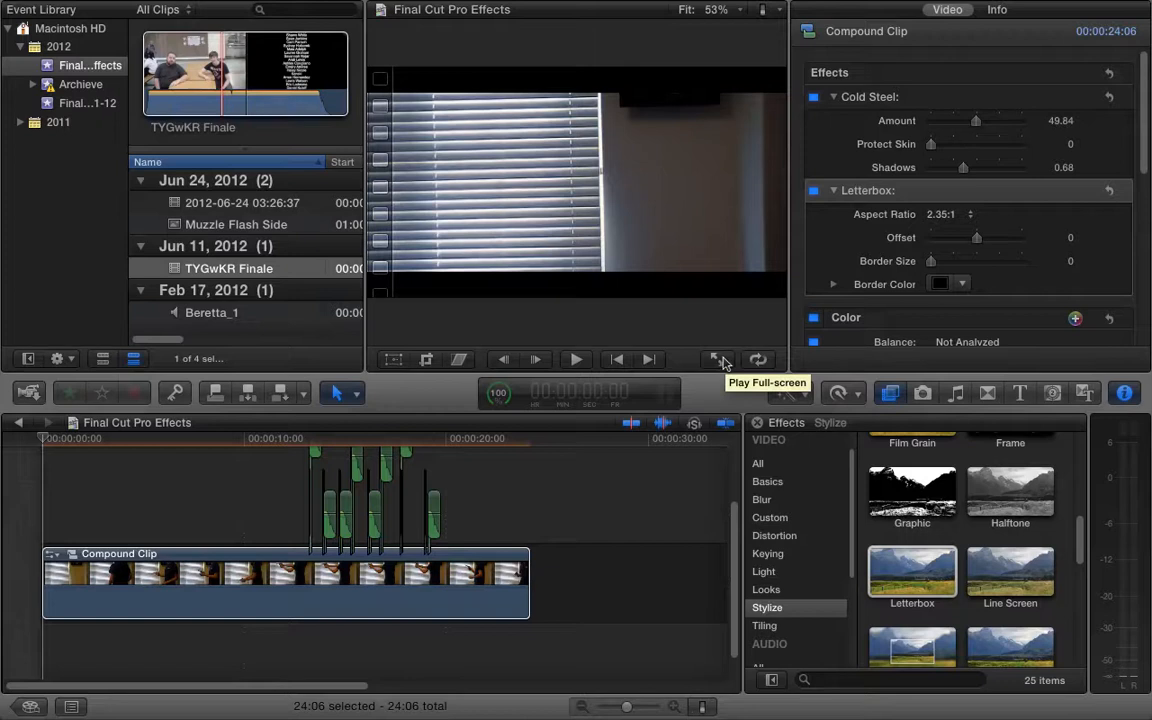
pyautogui.click(722, 362)
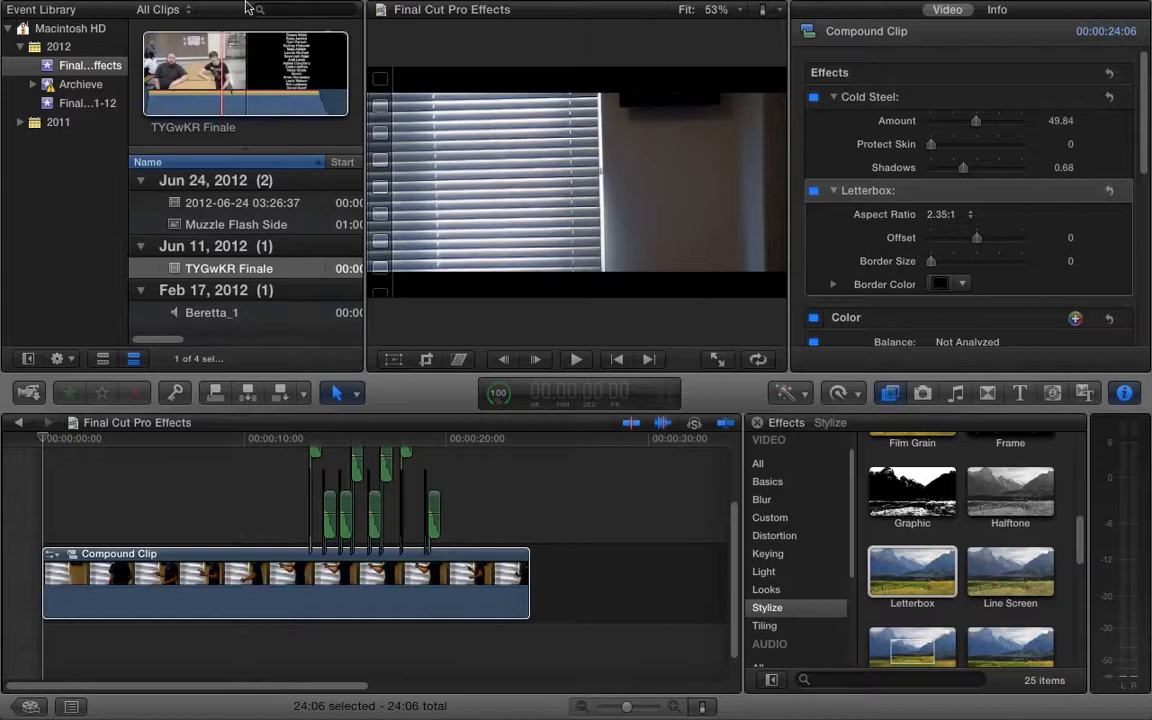
# Show the Background render option in the Playback preferences, toggle it on and back off, and close the preferences.
pyautogui.click(101, 8)
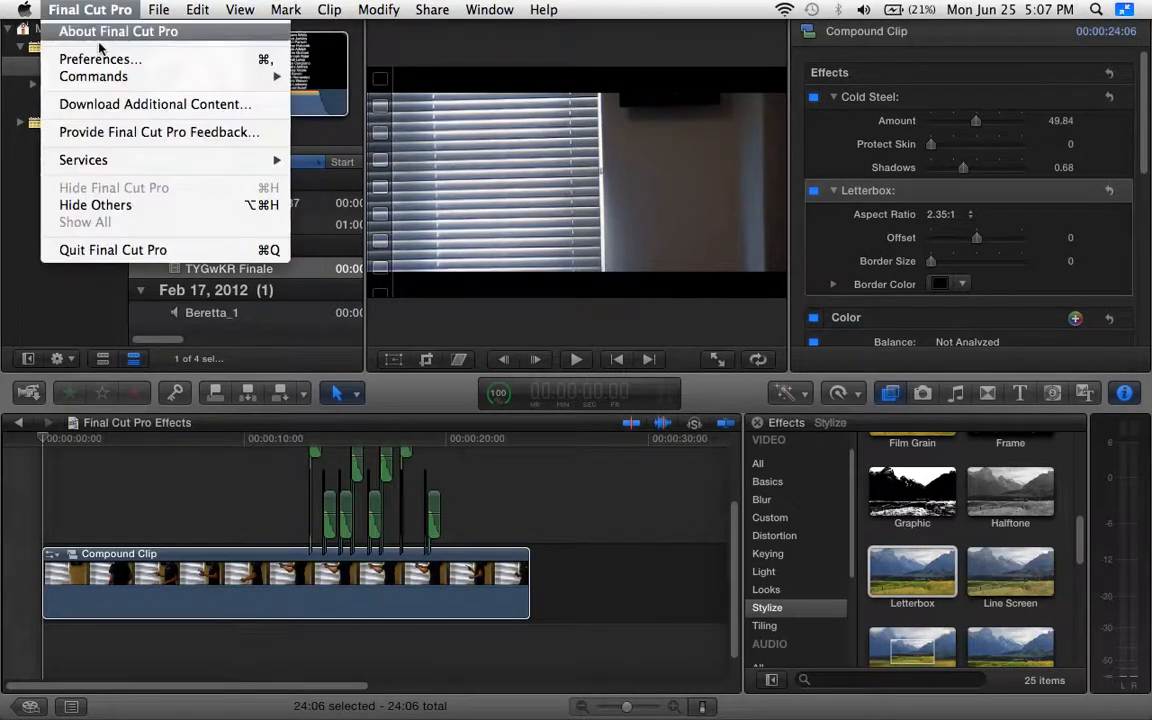
pyautogui.click(96, 57)
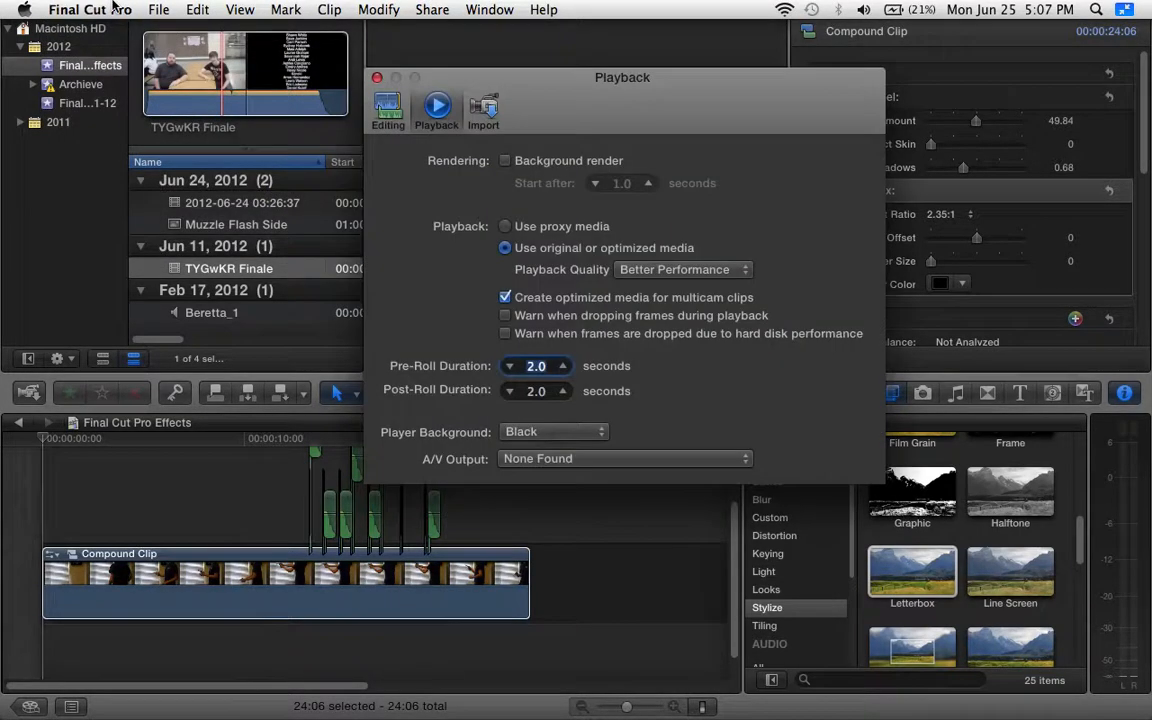
pyautogui.click(505, 161)
pyautogui.click(505, 161)
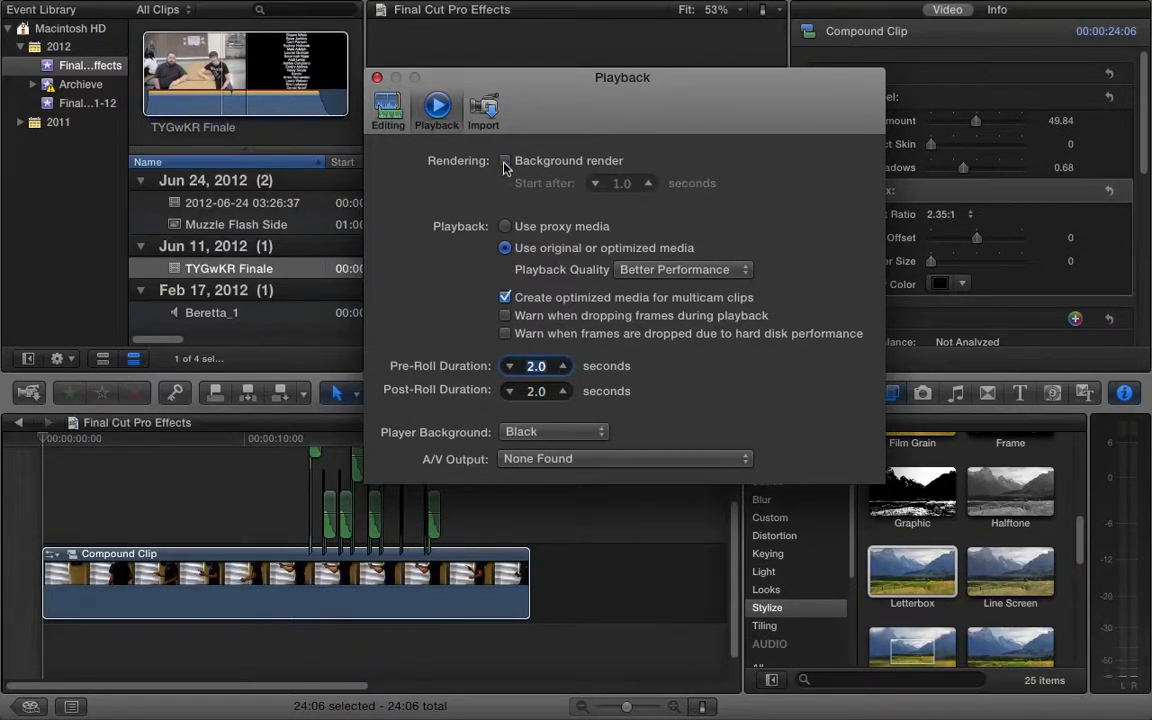
pyautogui.click(377, 78)
# View the customizable keyboard commands in the Command Editor and close it without changes.
pyautogui.click(106, 6)
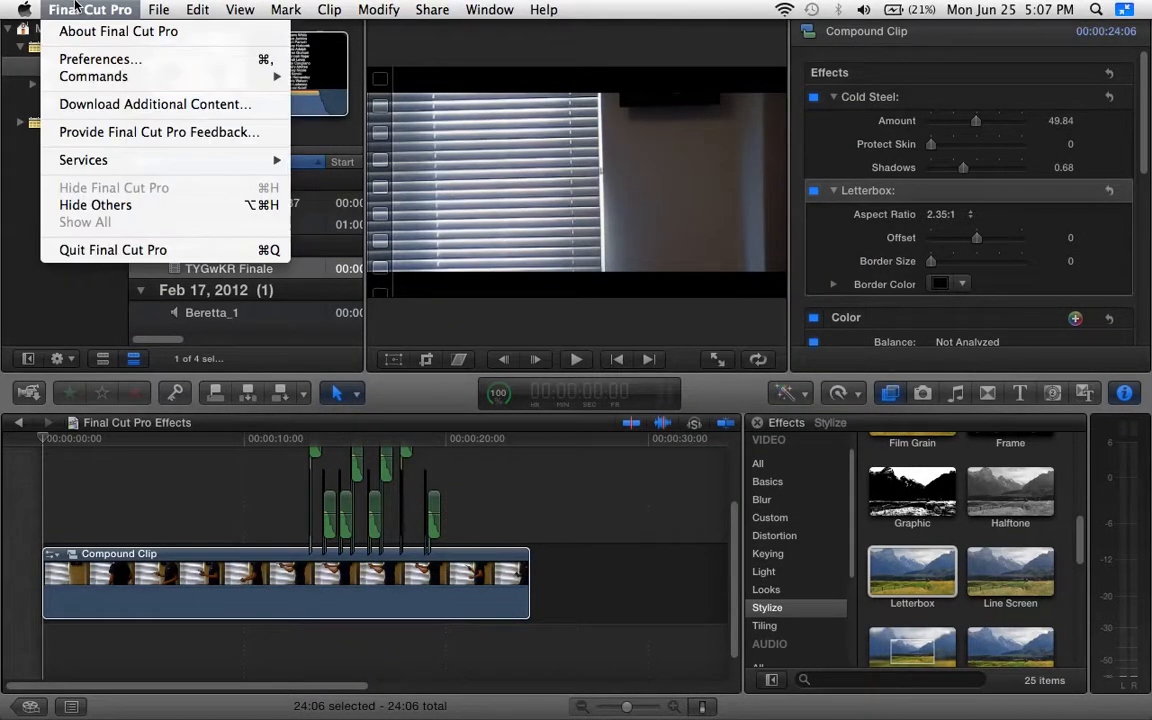
pyautogui.moveTo(240, 76)
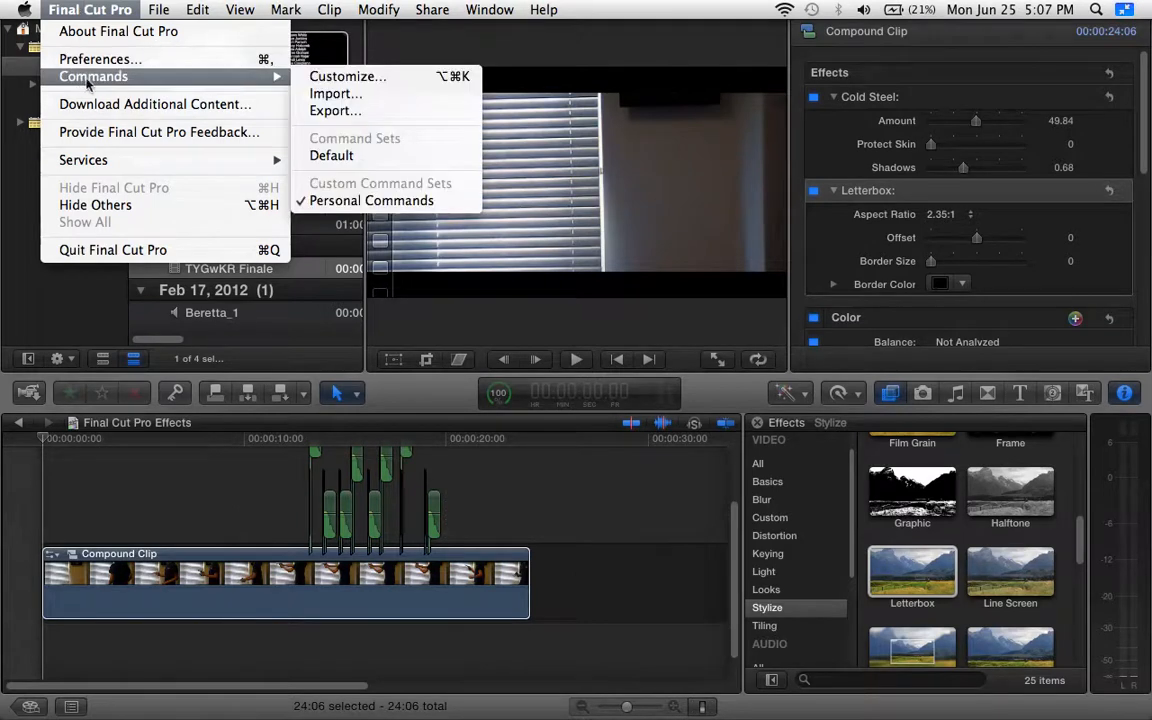
pyautogui.click(377, 82)
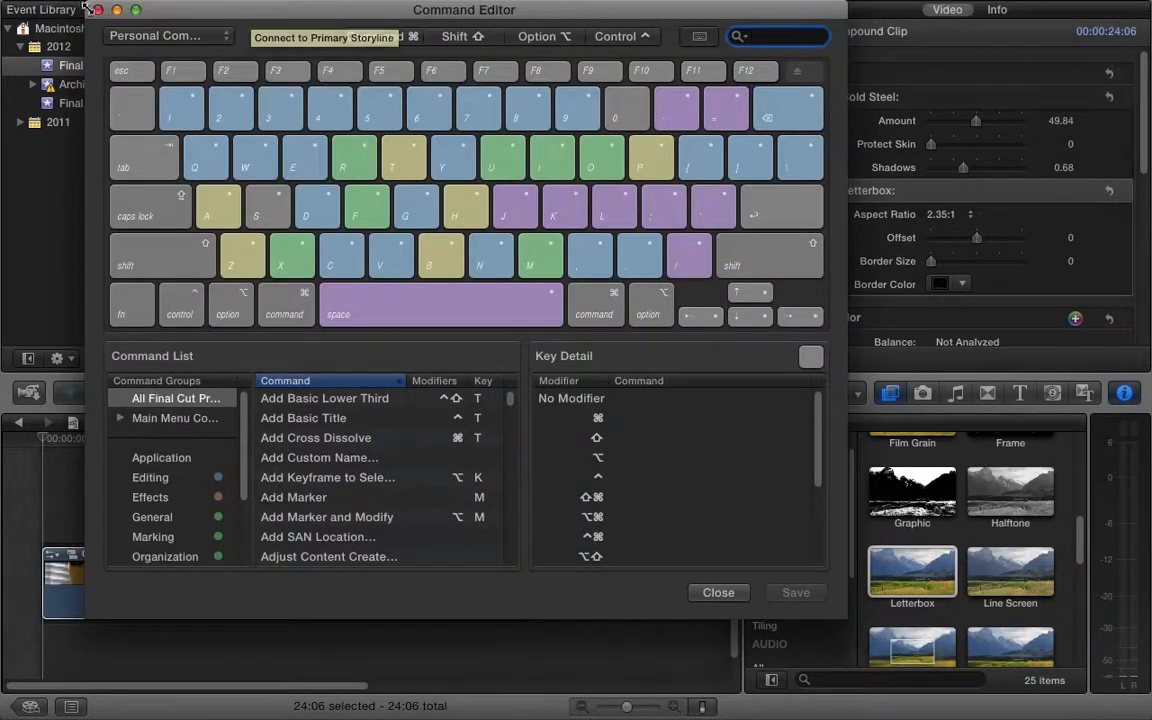
pyautogui.click(96, 10)
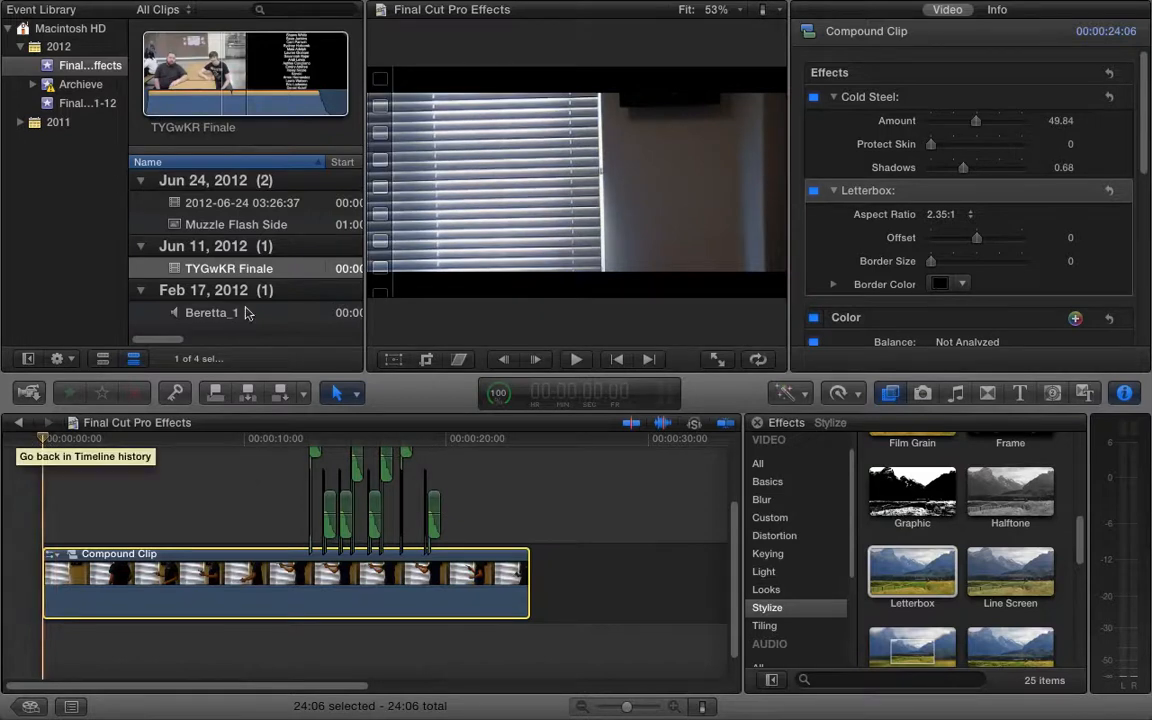
# Play the compound clip full-screen to its end and return to the editing window.
pyautogui.click(719, 364)
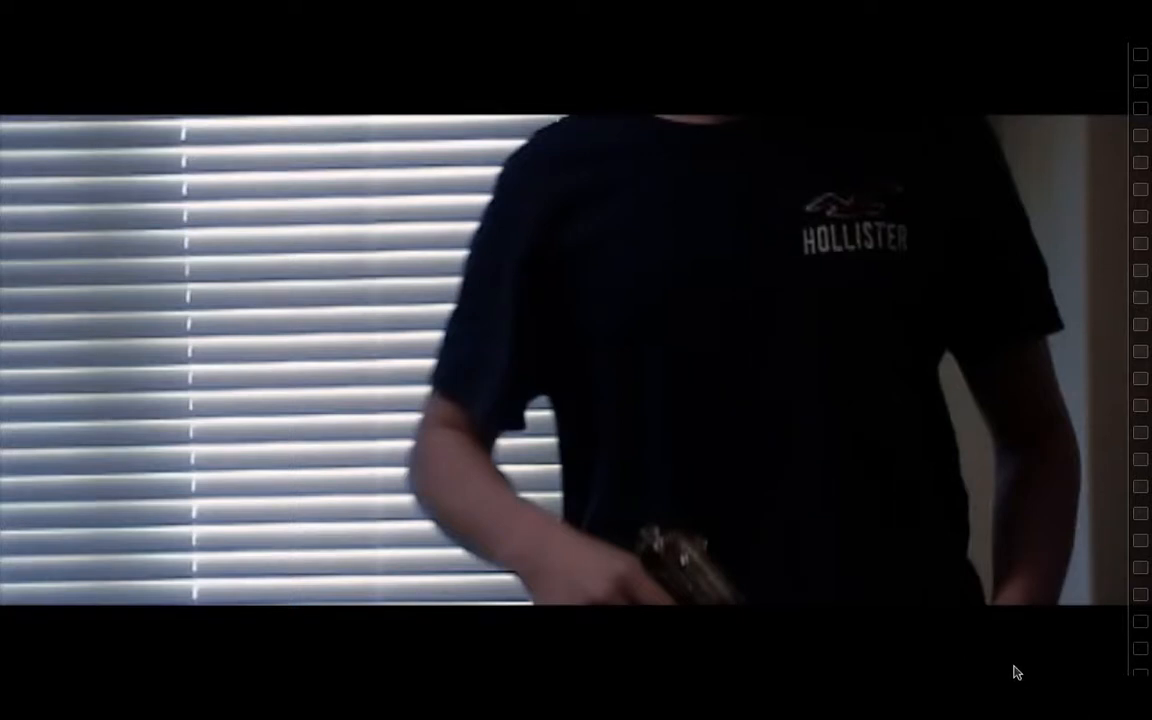
pyautogui.press('Escape')
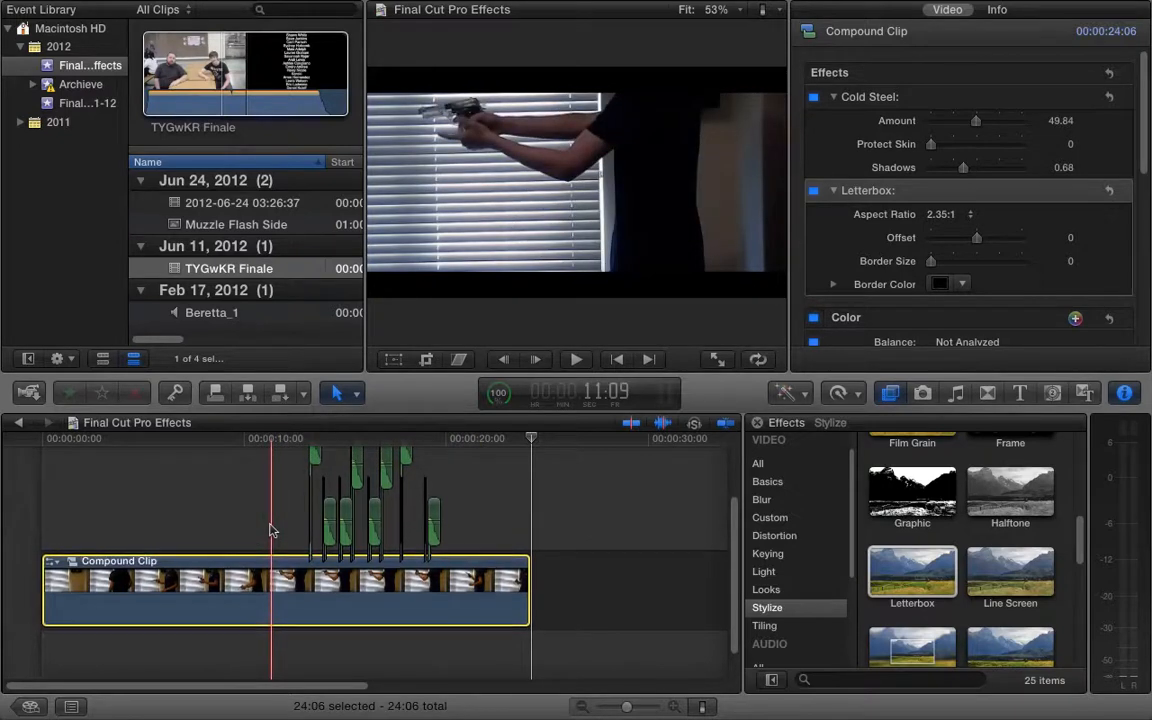
pyautogui.scroll(3, 270, 530)
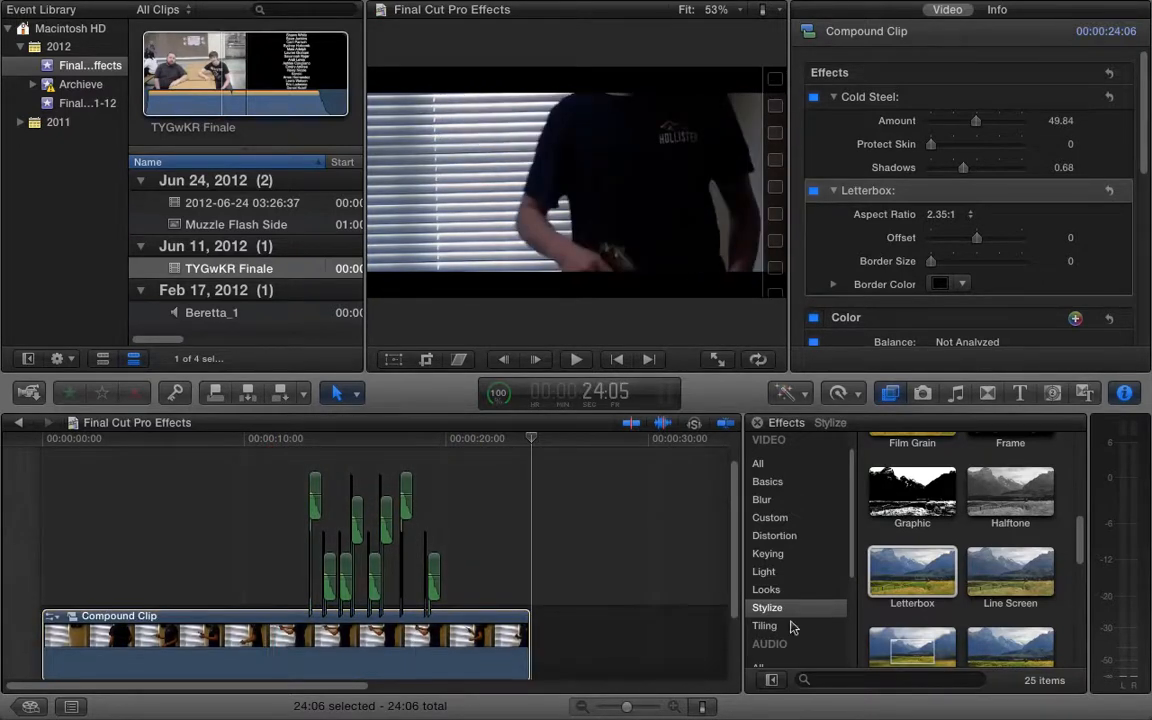
# Browse the Basics video effects and the Spaces and Specialized audio effects.
pyautogui.click(761, 484)
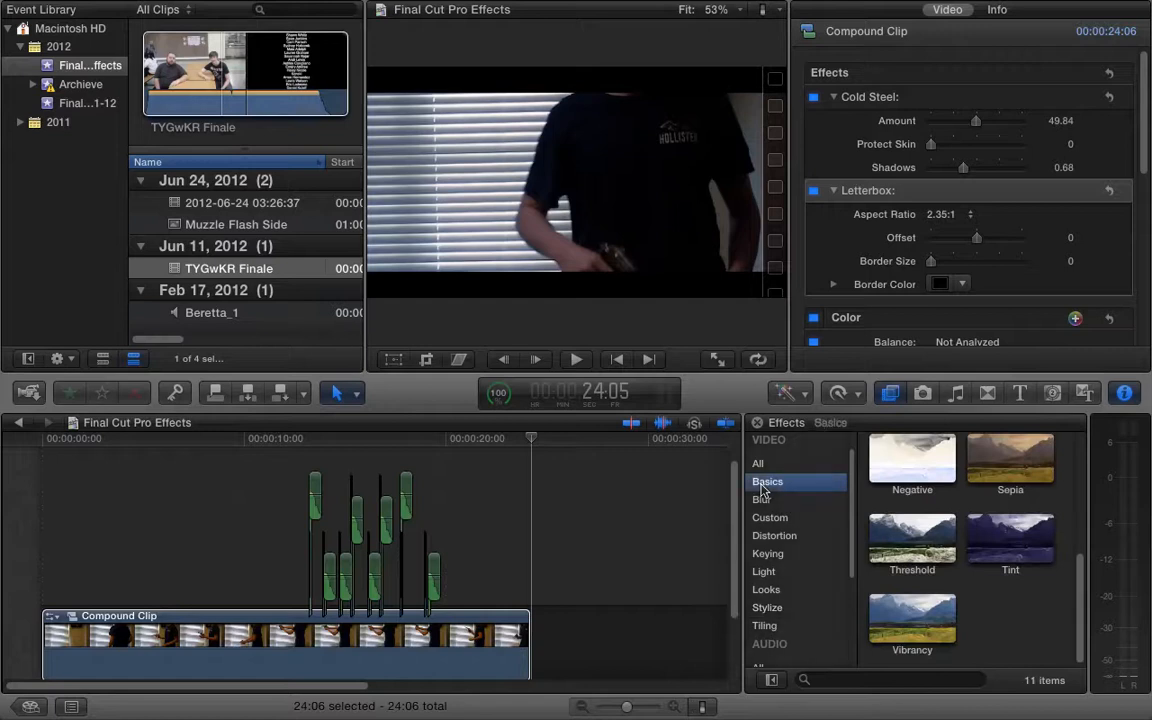
pyautogui.scroll(-5, 765, 520)
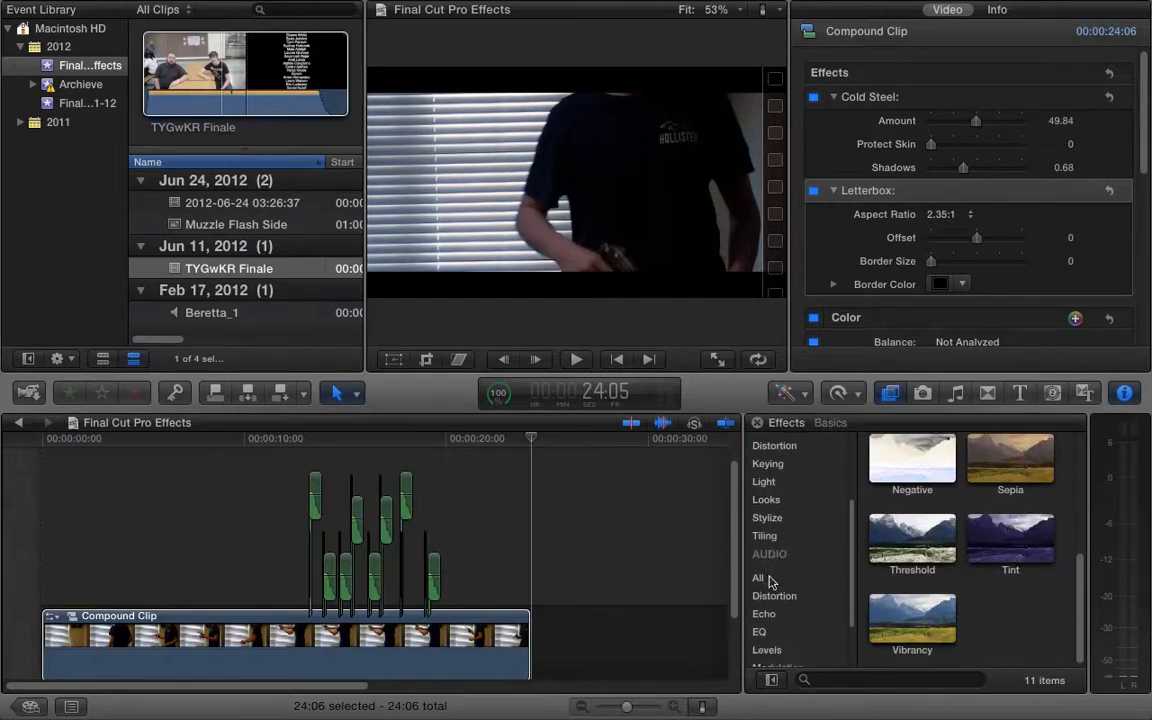
pyautogui.scroll(-2, 790, 600)
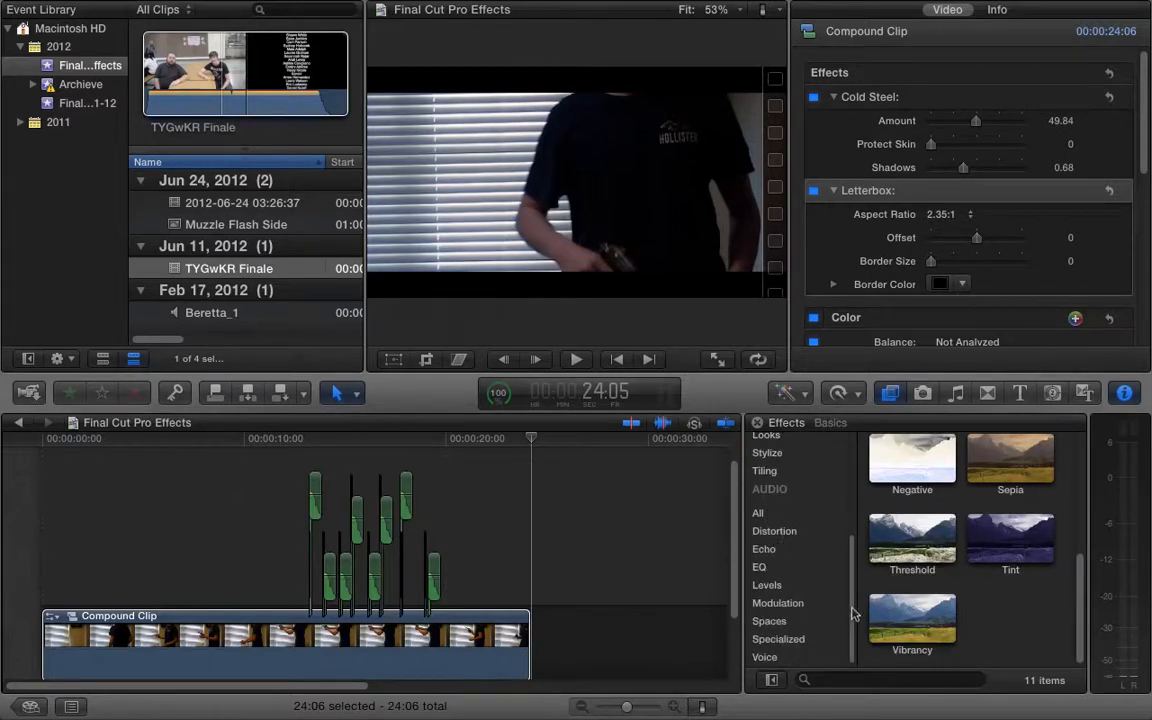
pyautogui.click(770, 620)
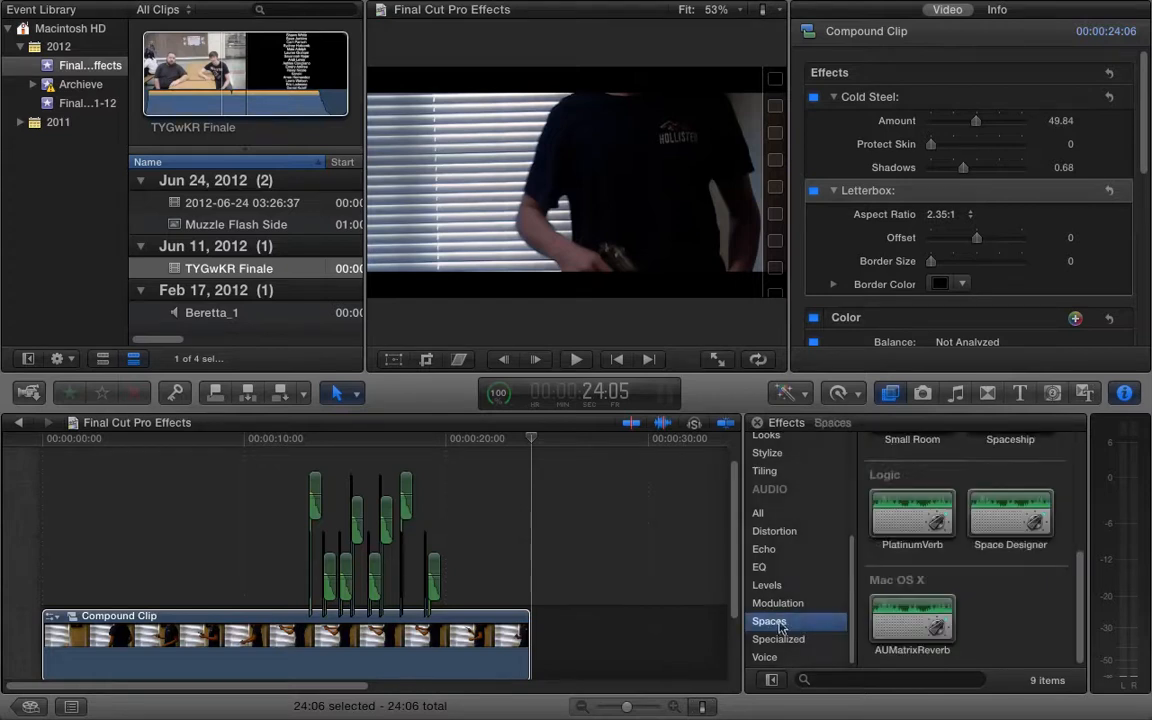
pyautogui.scroll(5, 981, 556)
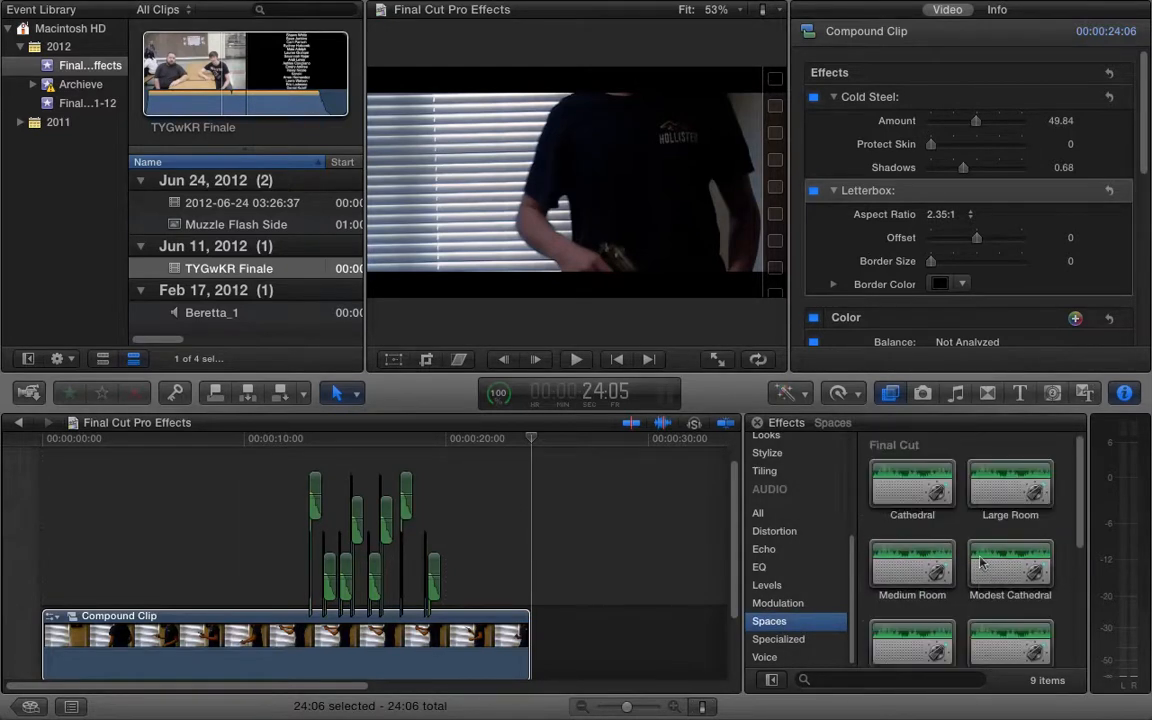
pyautogui.click(795, 640)
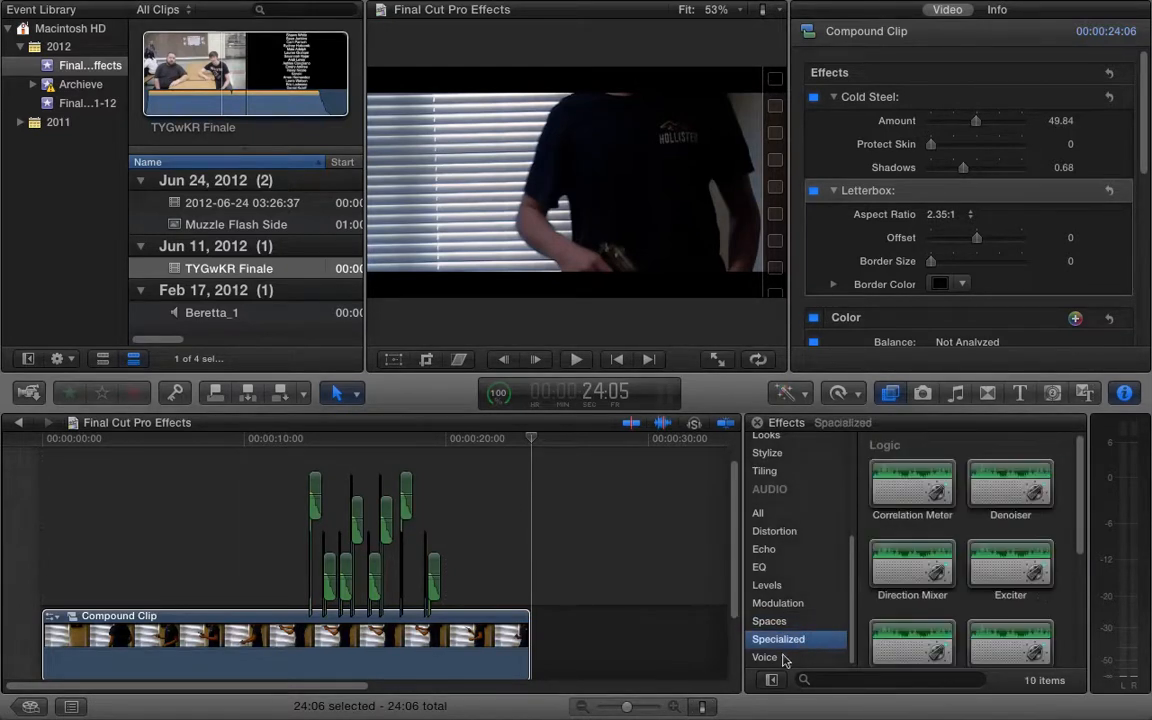
# Examine the audio effects offered in the Voice category, from Alien down to the Logic effects.
pyautogui.click(785, 660)
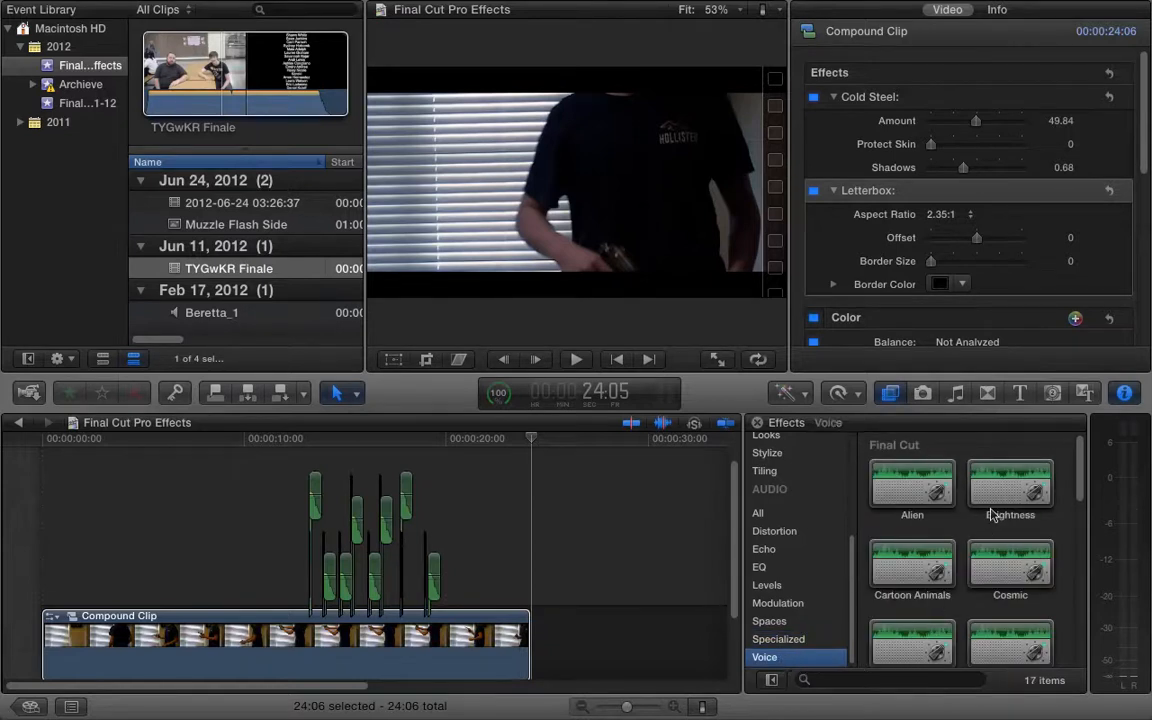
pyautogui.scroll(-1, 965, 515)
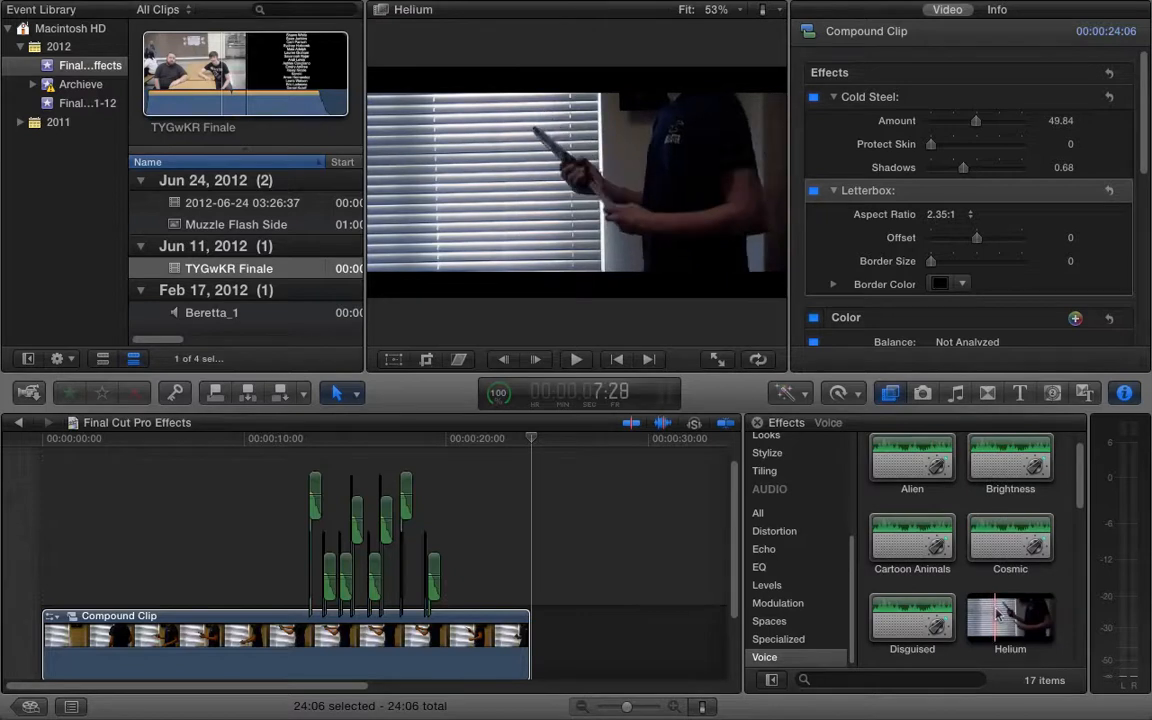
pyautogui.scroll(-5, 900, 585)
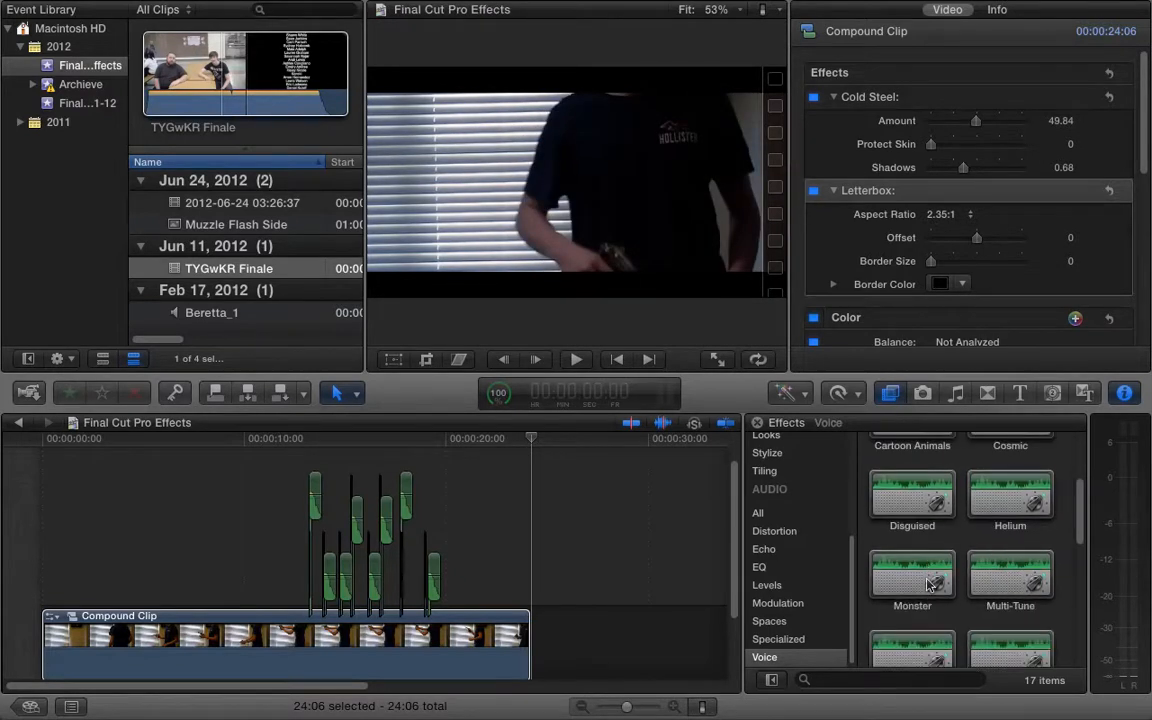
pyautogui.scroll(-5, 925, 580)
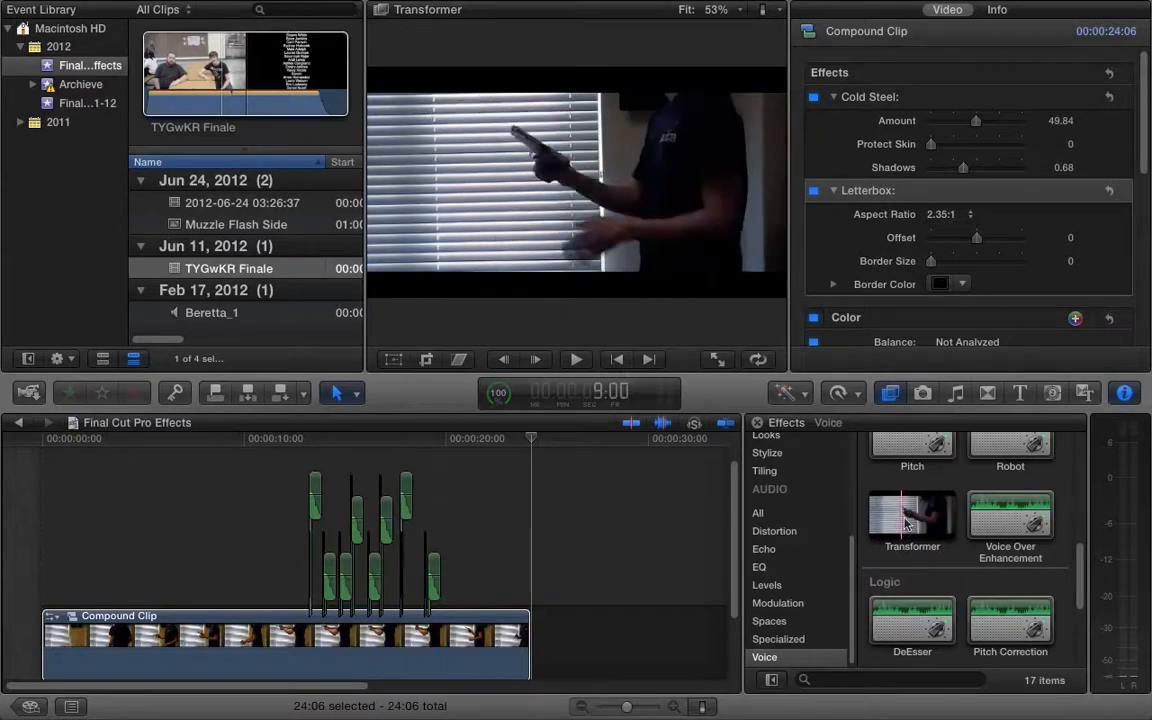
pyautogui.scroll(-2, 993, 526)
pyautogui.scroll(6, 960, 560)
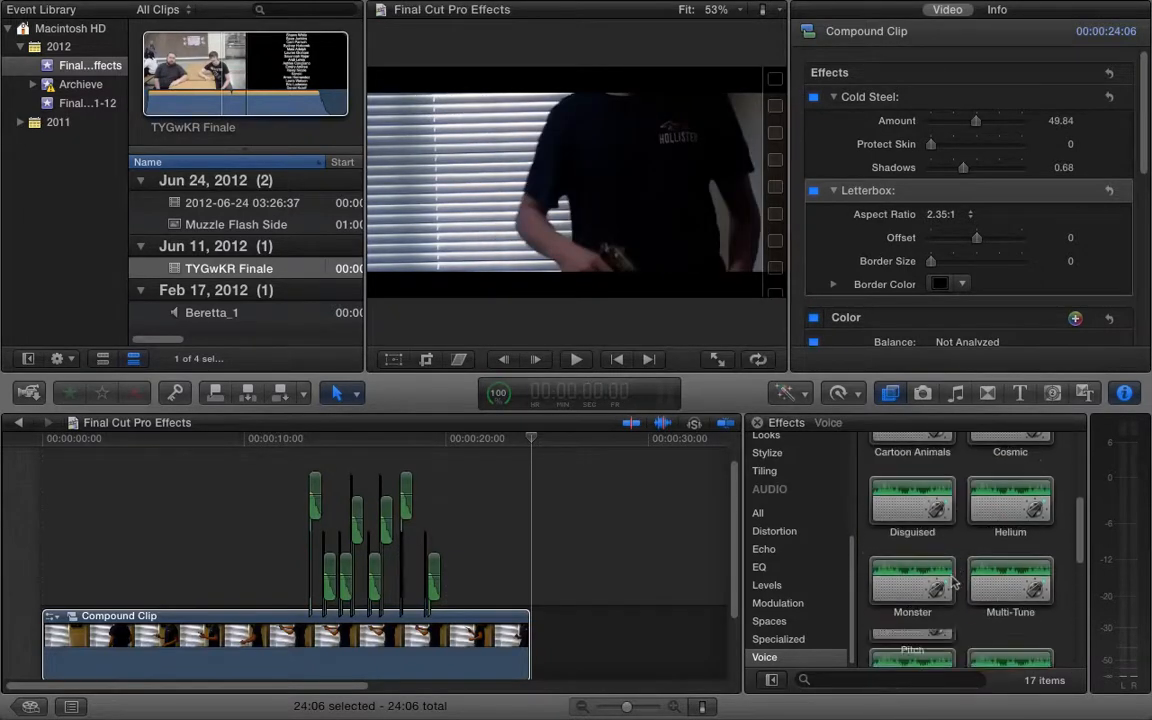
pyautogui.scroll(5, 830, 514)
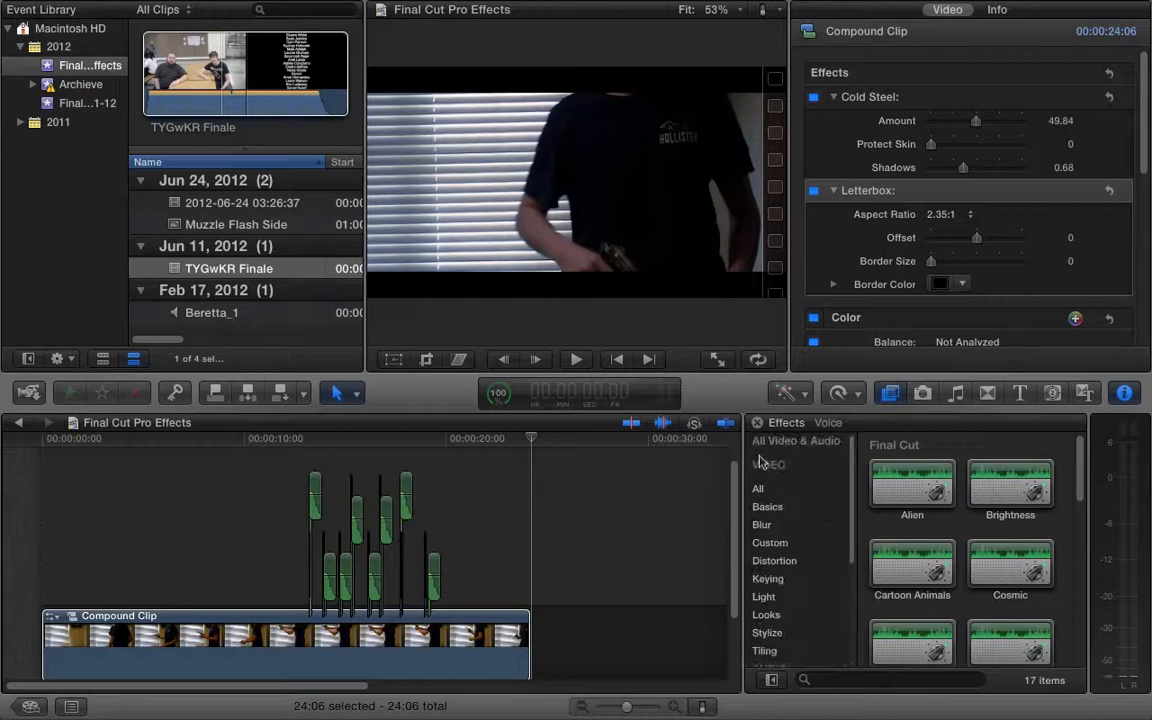
# Close the Effects browser to give the timeline the full width.
pyautogui.click(757, 424)
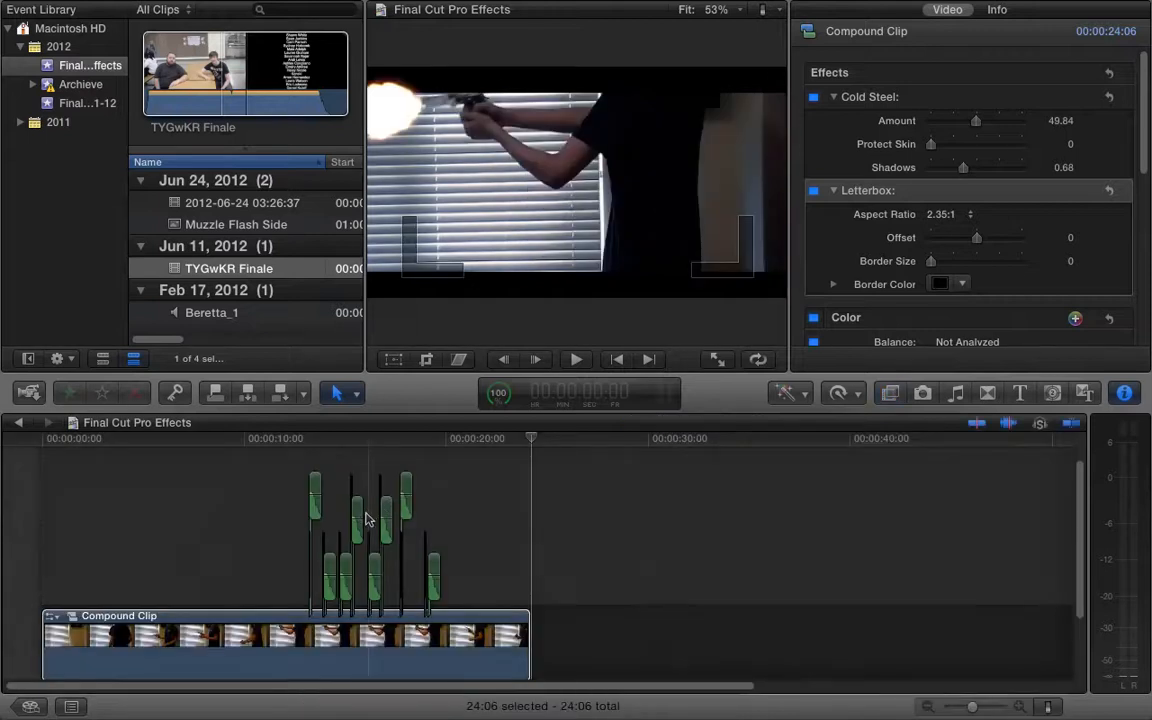
pyautogui.scroll(3, 367, 519)
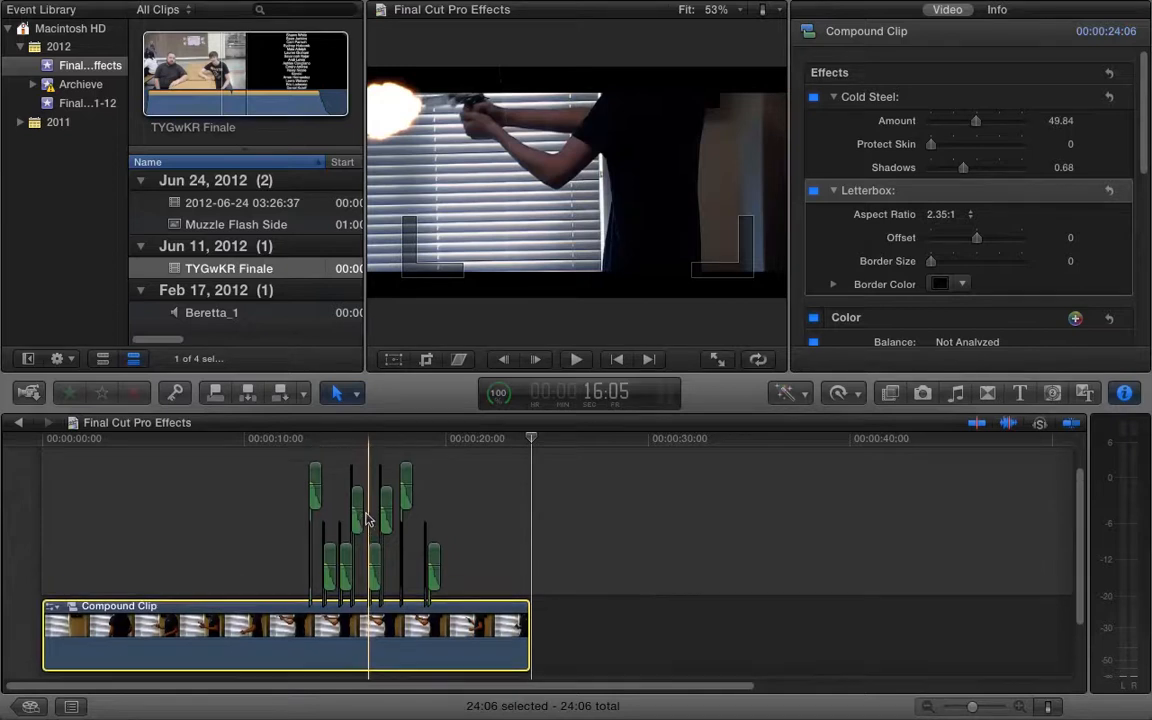
pyautogui.scroll(-1, 367, 519)
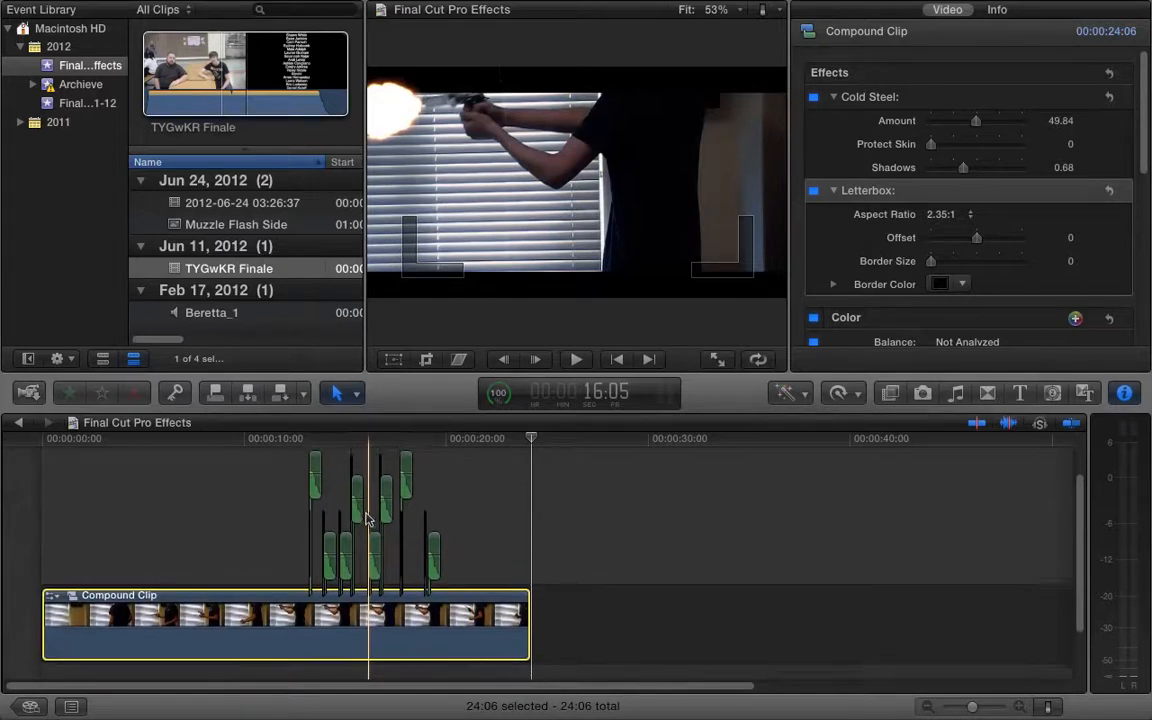
pyautogui.scroll(-1, 367, 519)
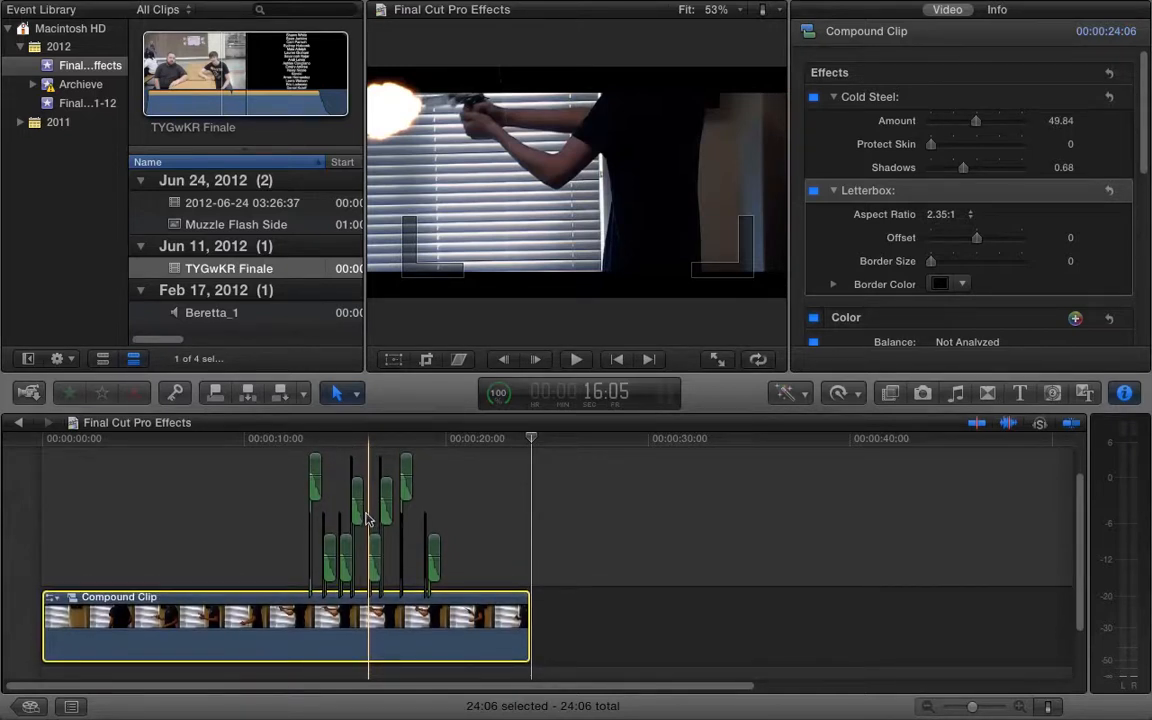